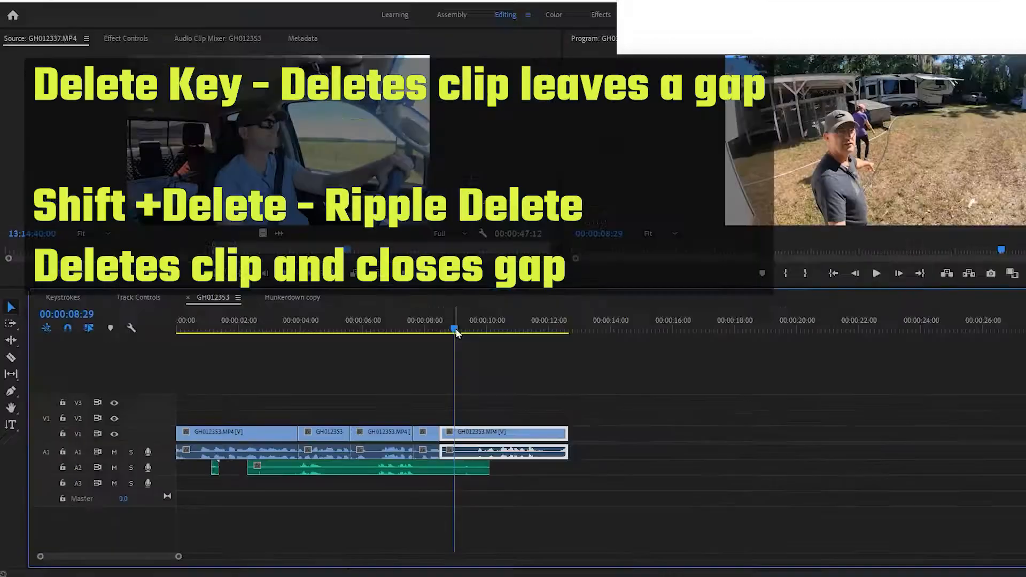
Try deleting the second clip in the sequence so that a gap remains, and undo the deletion.
left_click(554, 432)
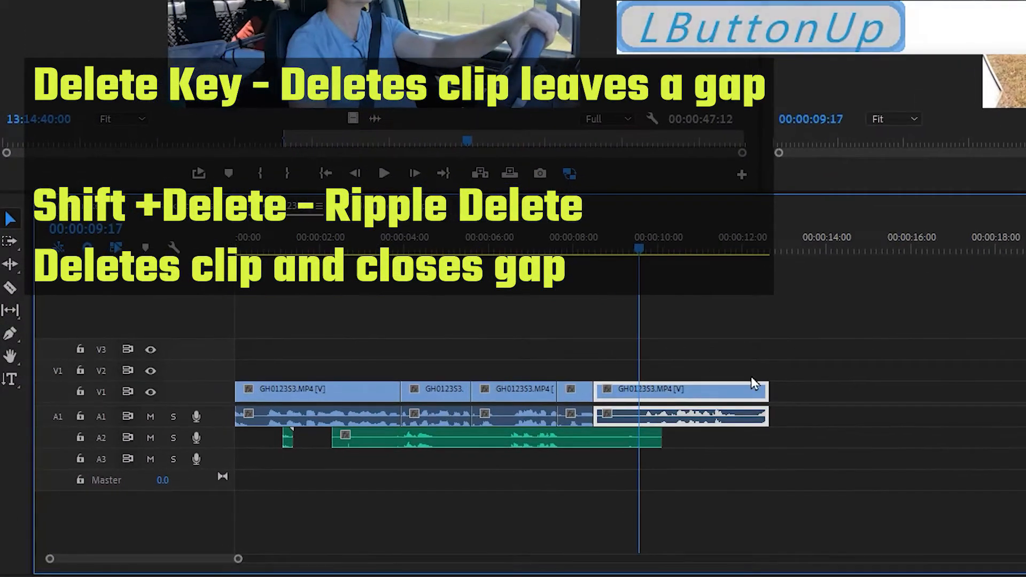
left_click(450, 398)
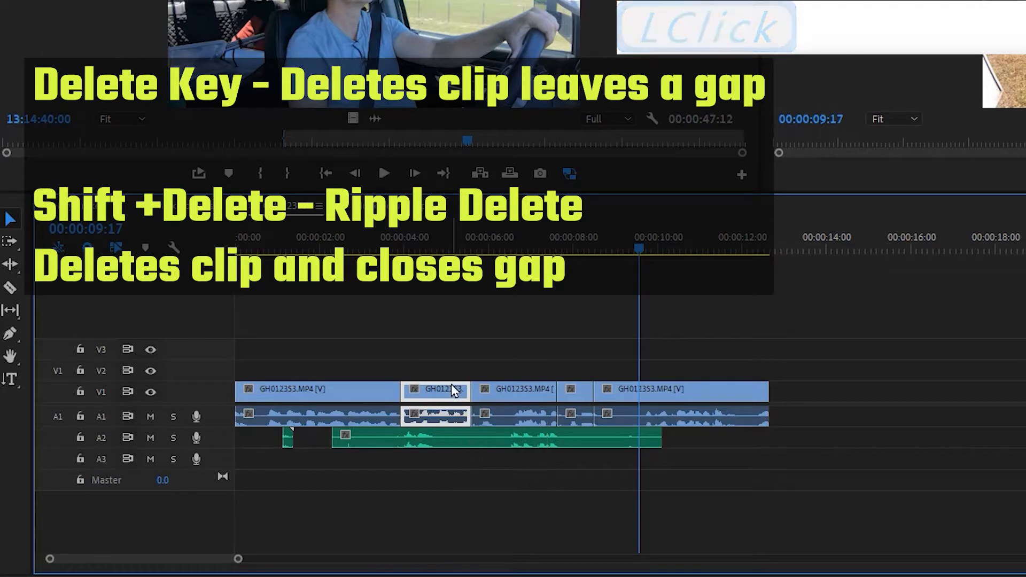
key("Delete")
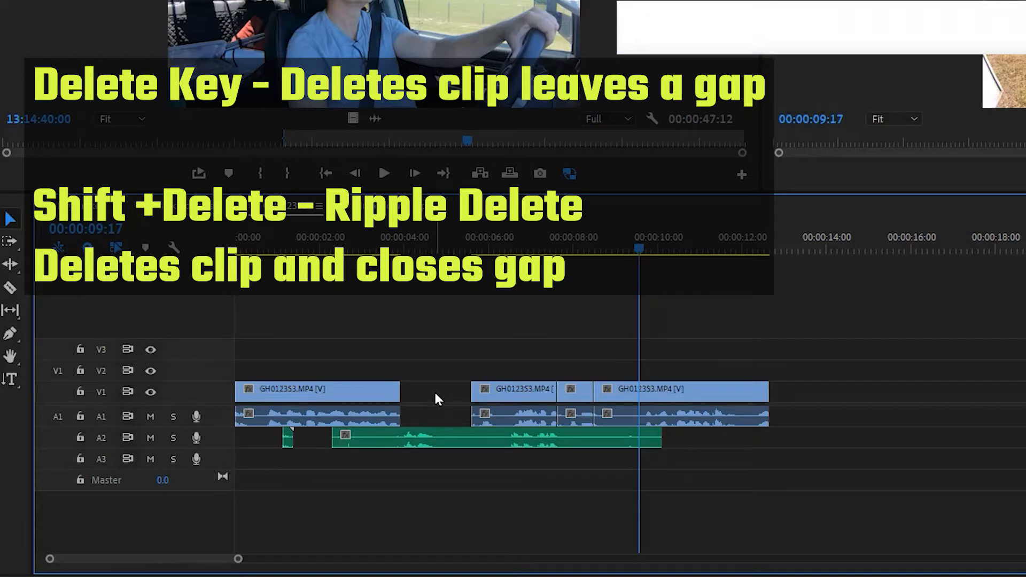
key("ctrl+z")
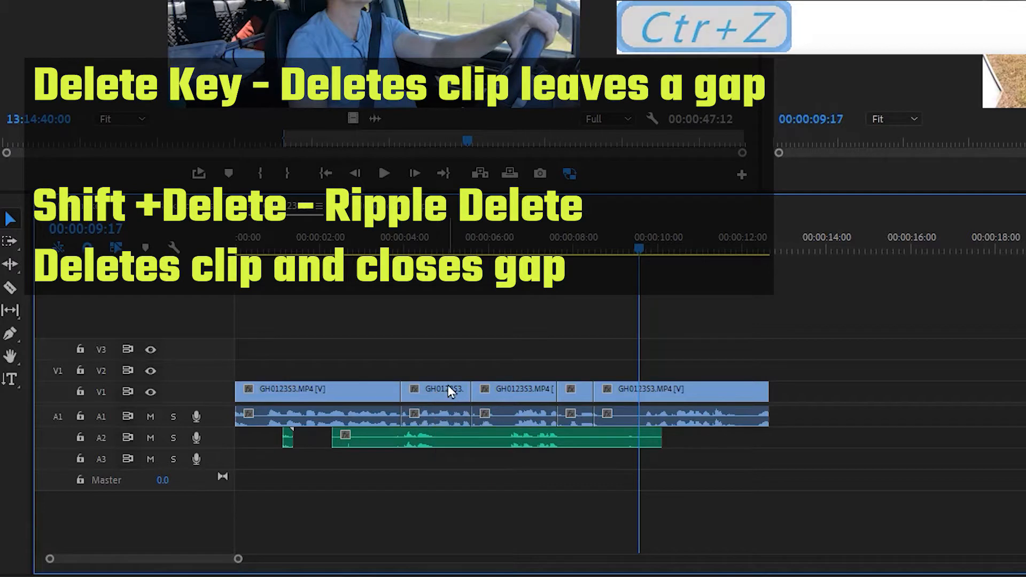
Try a ripple delete on the second clip to close its gap, undo it, and select that clip again.
left_click(449, 391)
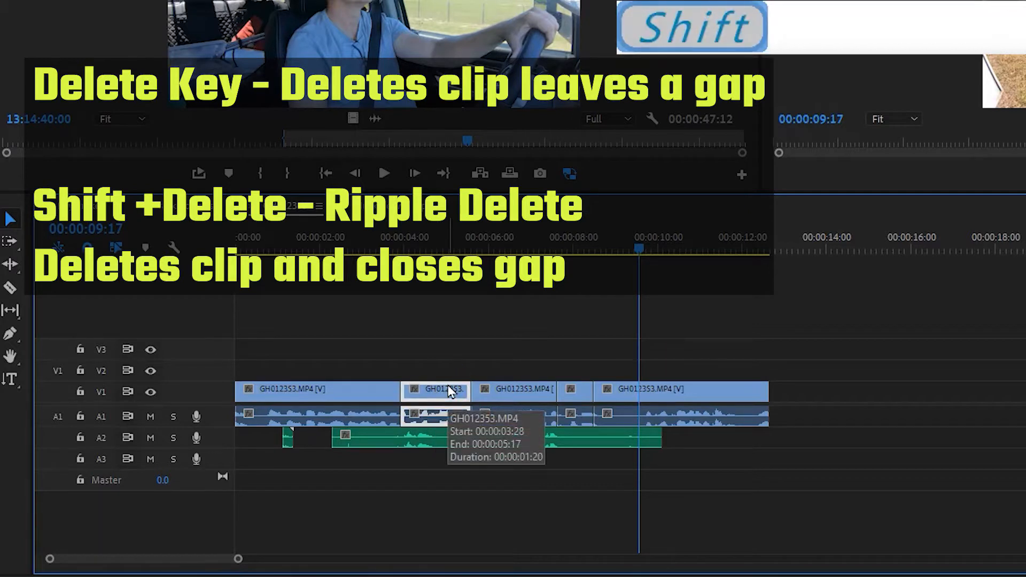
key("shift+Delete")
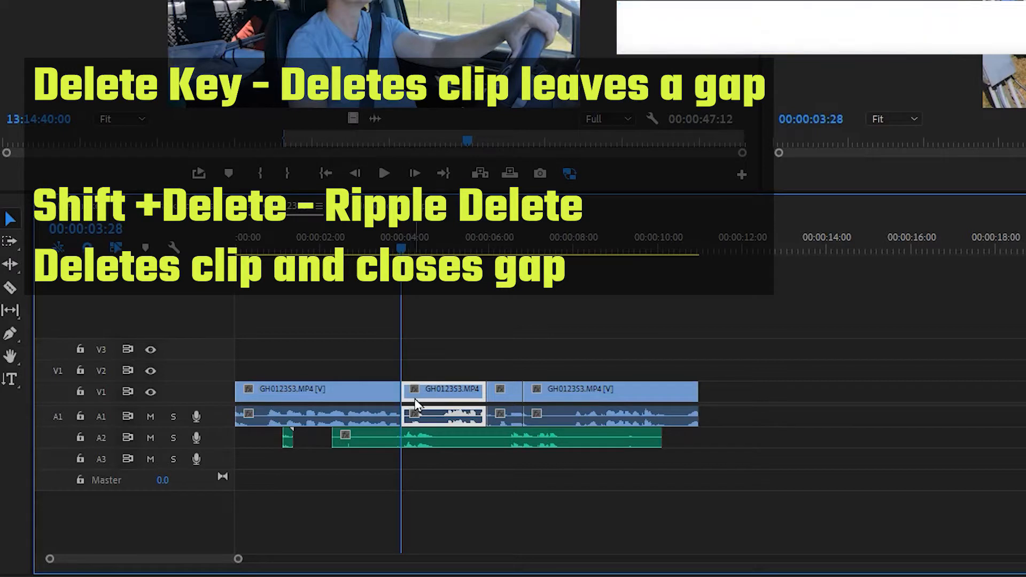
key("ctrl+z")
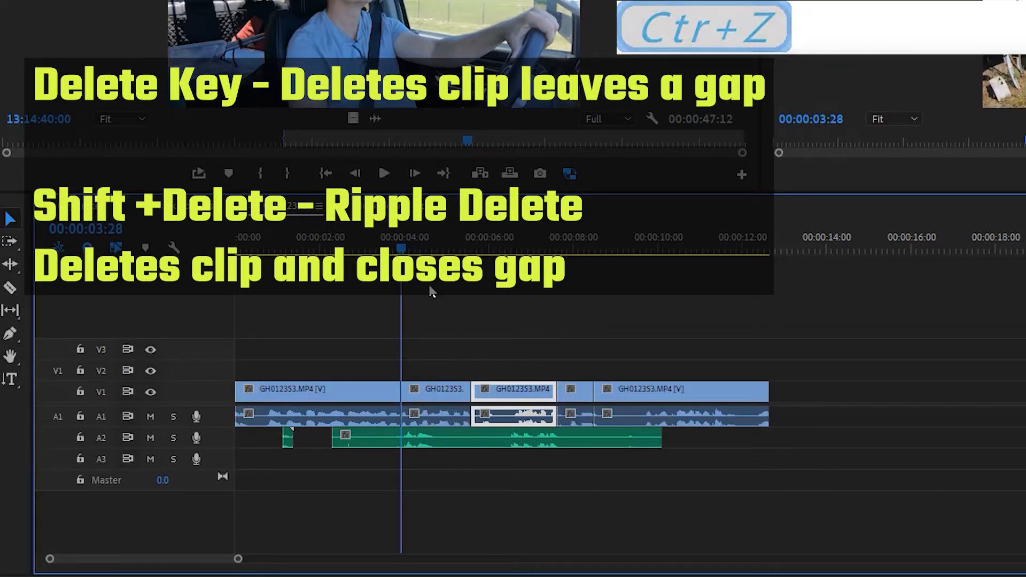
left_click(449, 395)
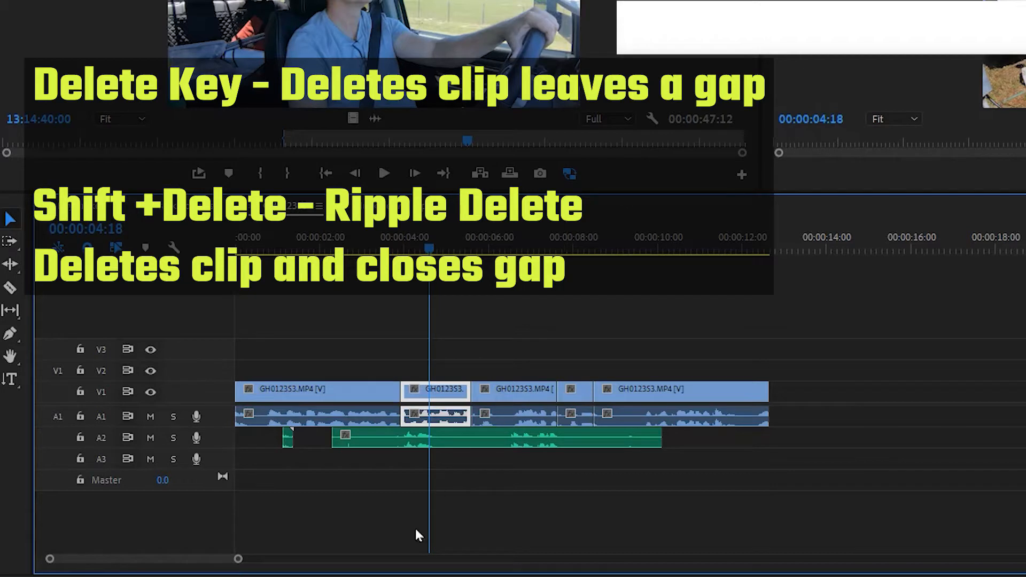
Cut the first clip at about 2.3 s and 2.9 s, and ripple delete the section between the cuts.
key("c")
left_click(332, 390)
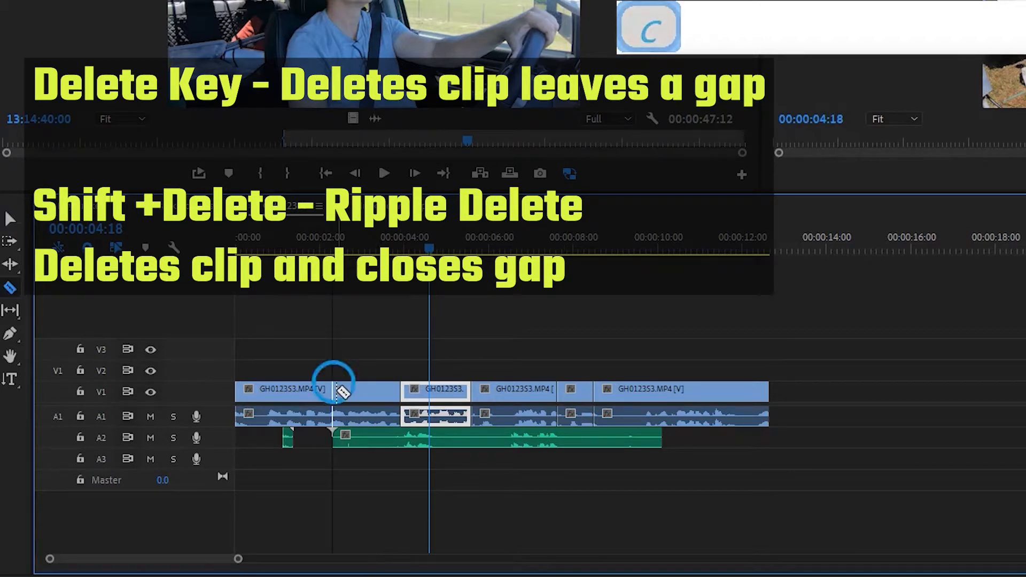
left_click(358, 393)
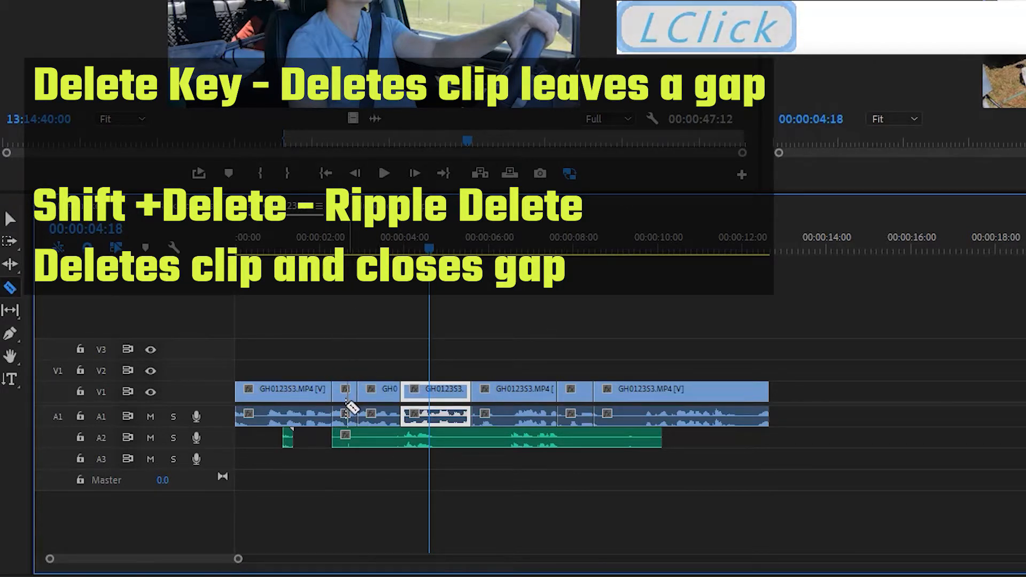
key("v")
left_click(344, 395)
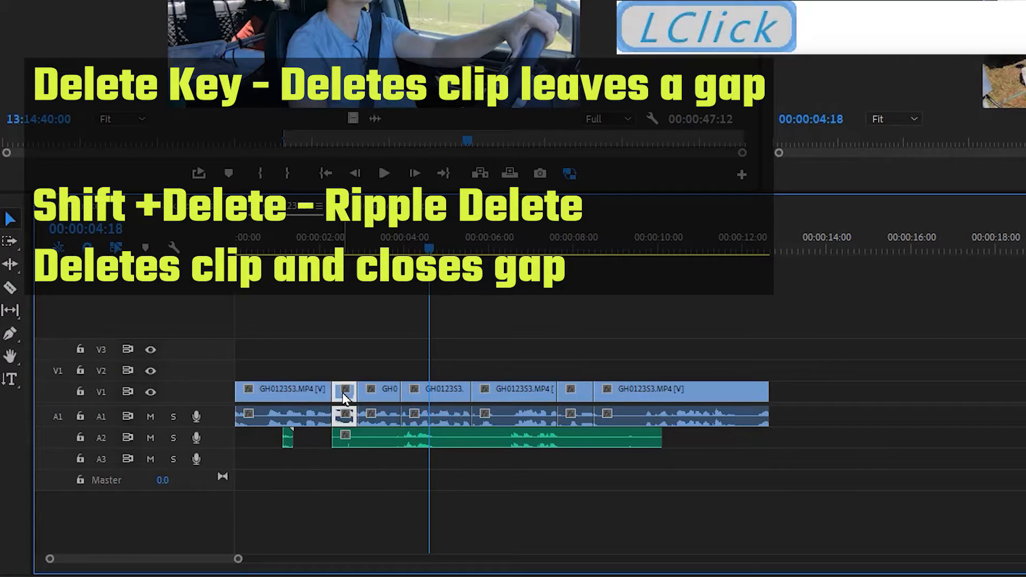
key("shift+Delete")
Cut the last clip at 00:00:08:23 and at about 9.6 s, and ripple delete the section between the cuts.
left_click_drag(529, 339, 603, 390)
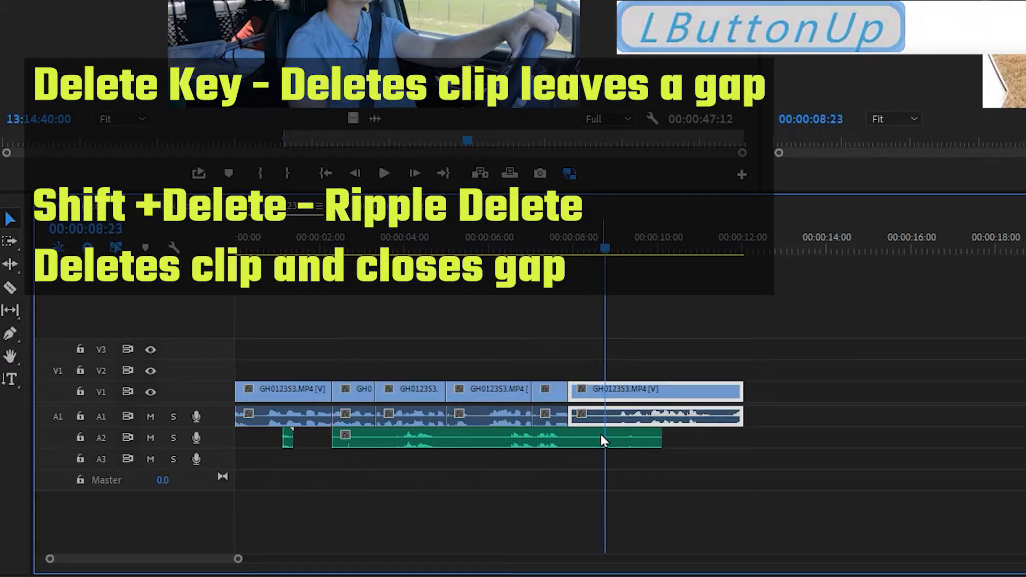
key("c")
left_click(608, 392)
left_click(642, 393)
key("v")
left_click(624, 395)
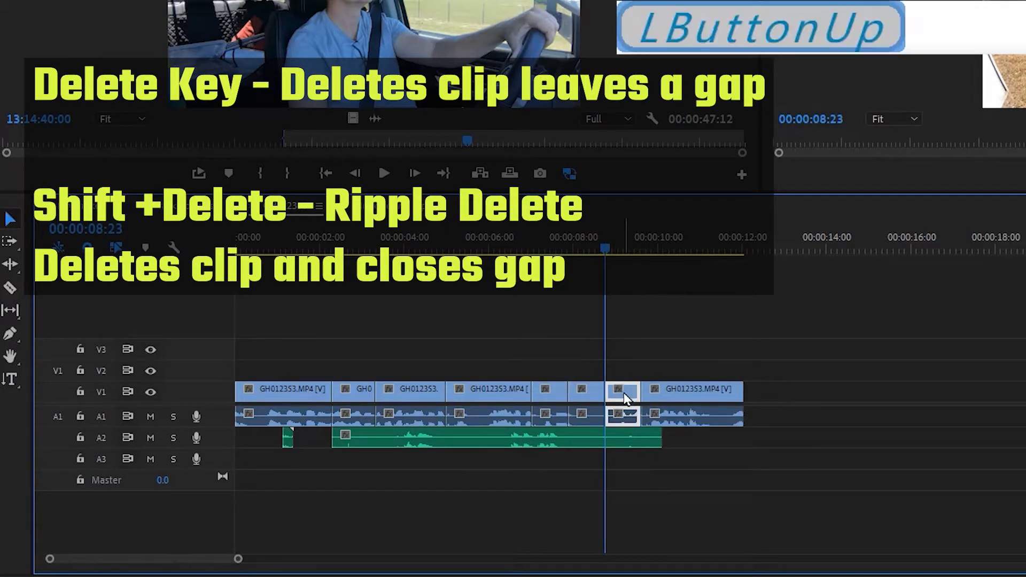
key("shift+Delete")
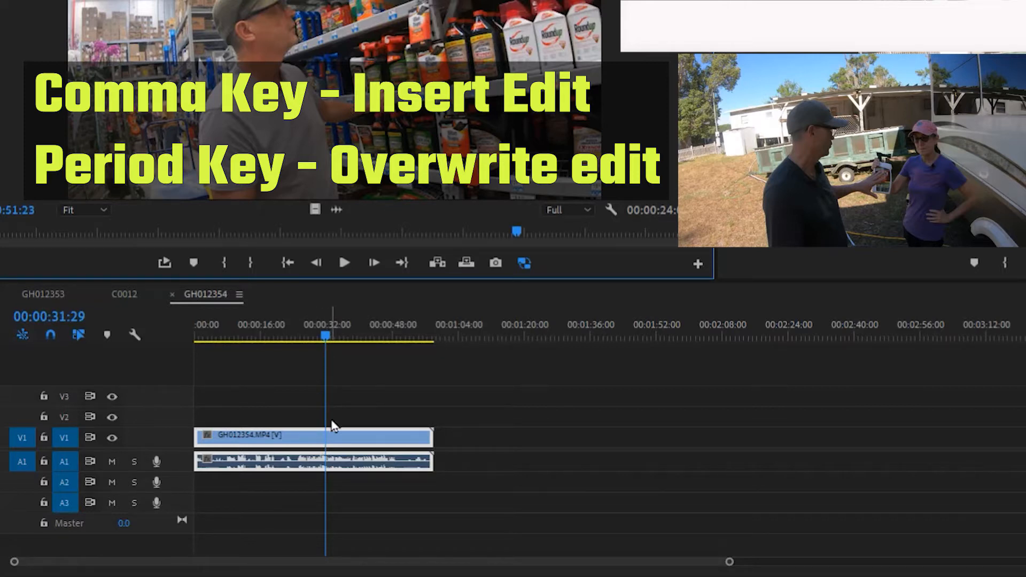
Try patching the source video to V2 and the source audio to A2, and return them to V1 and A1.
left_click(21, 416)
left_click(22, 481)
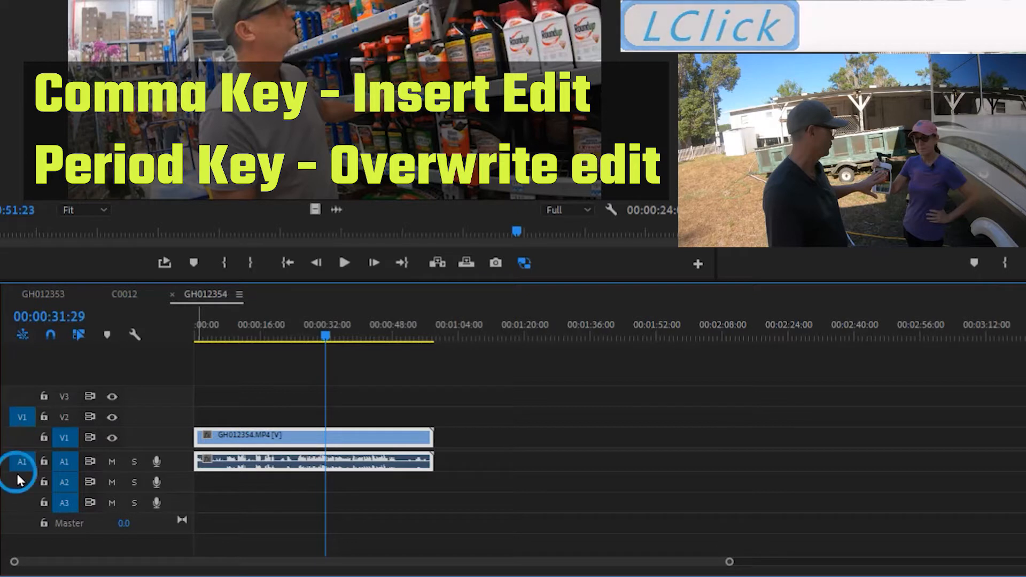
left_click(21, 437)
left_click(18, 461)
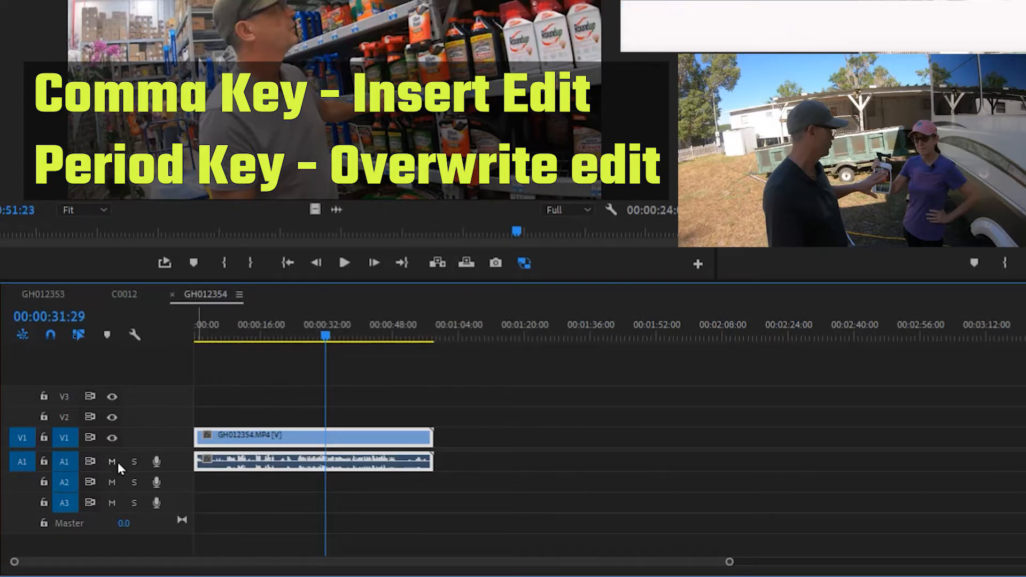
left_click_drag(28, 435, 27, 414)
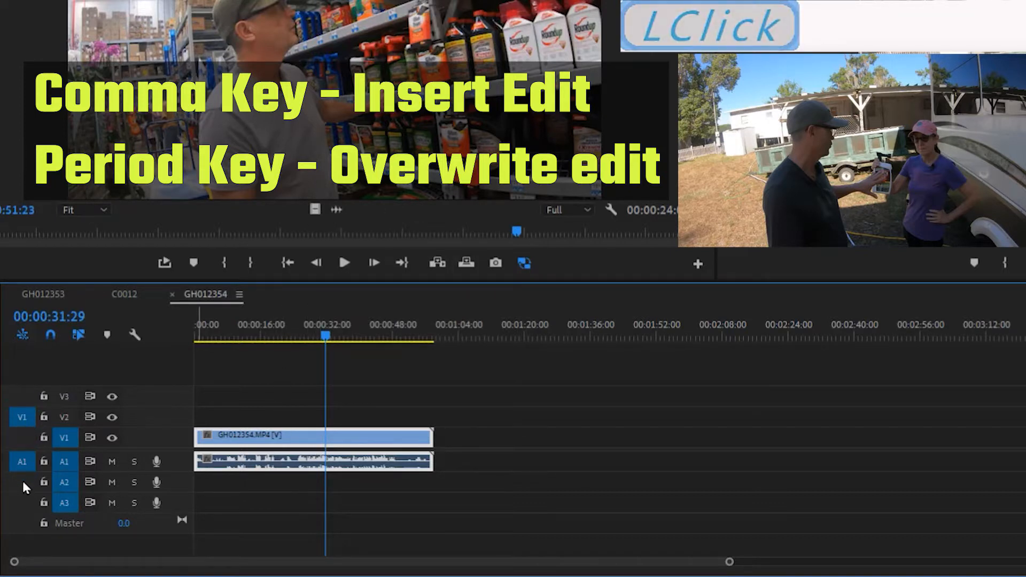
left_click(26, 436)
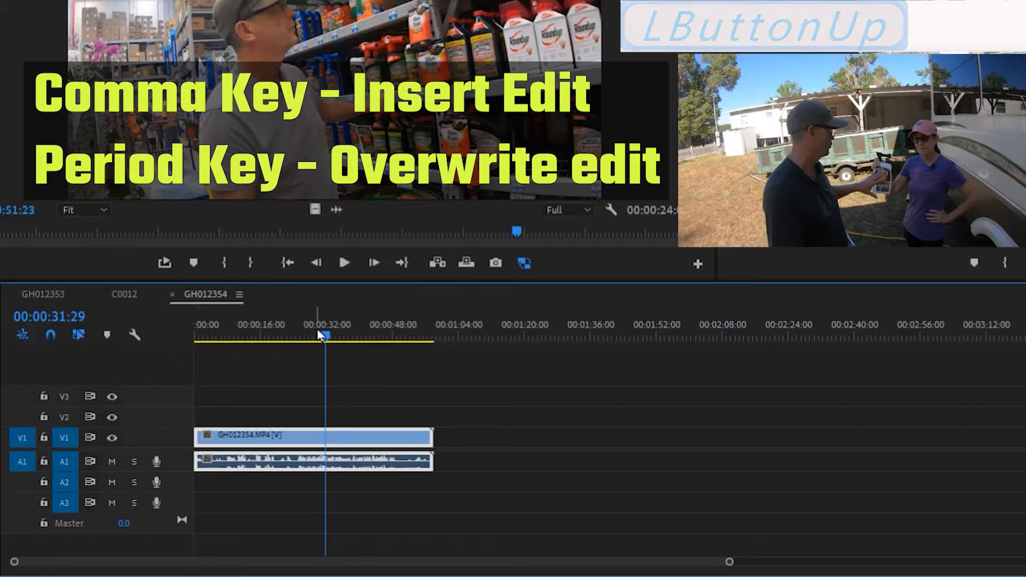
Place the sequence playhead at 00:00:35:11, and mark the source clip's In point at 52:17 and Out point at 55:29.
left_click_drag(512, 238, 491, 243)
mouse_move(336, 339)
left_mouse_down()
mouse_move(280, 340)
mouse_move(351, 347)
mouse_move(341, 344)
left_mouse_up()
left_click_drag(496, 234, 541, 230)
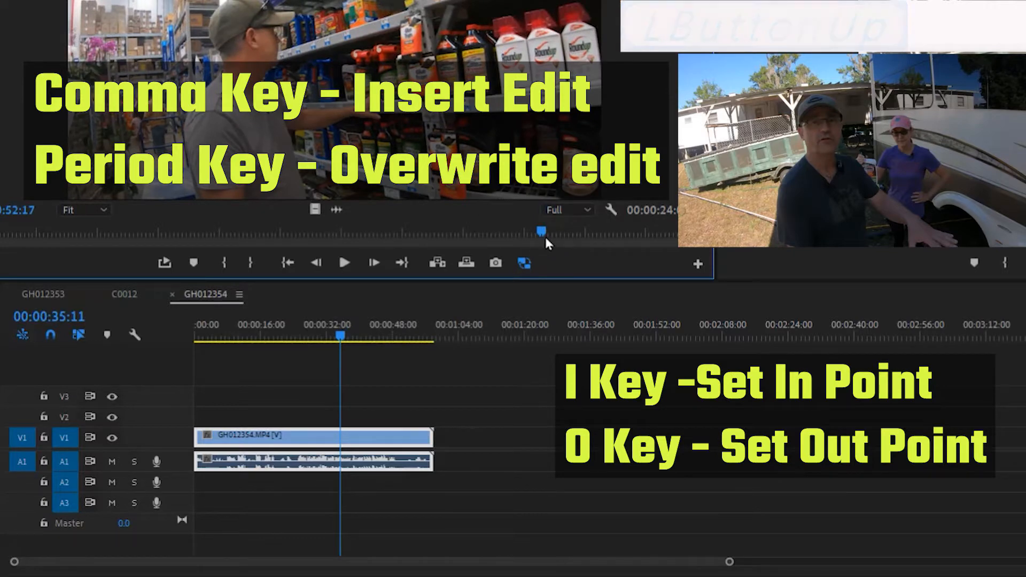
key("i")
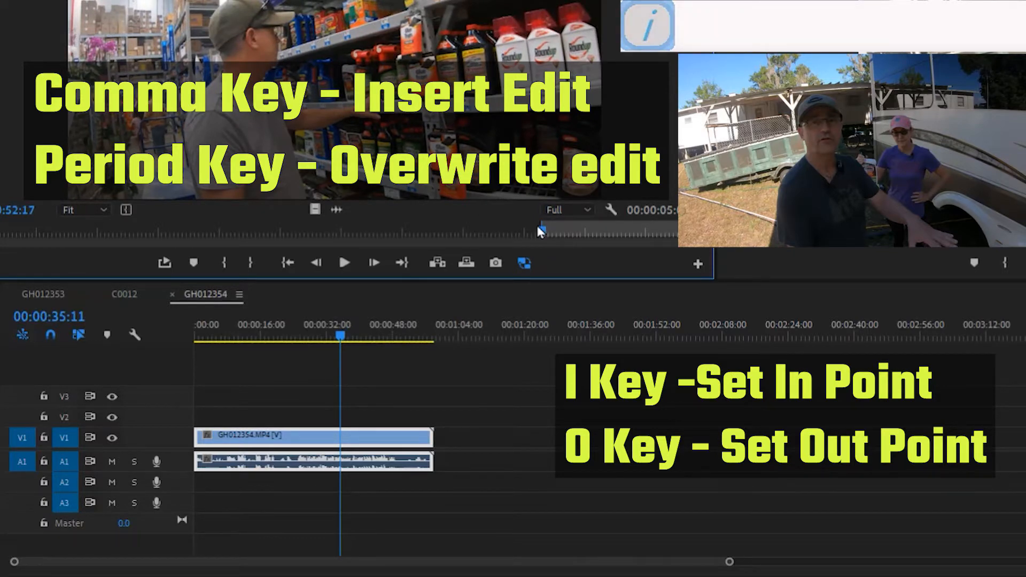
left_click_drag(539, 230, 642, 224)
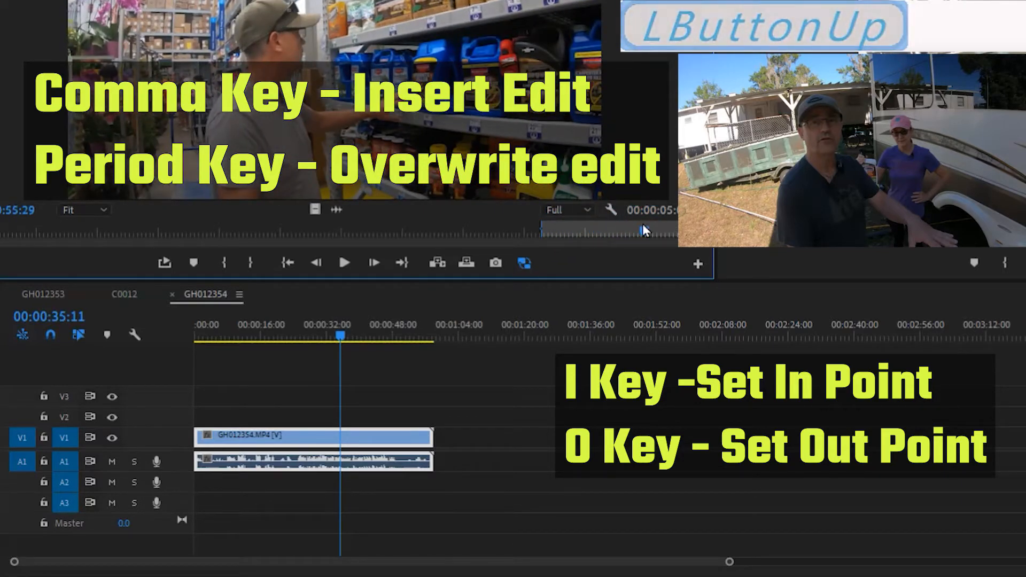
key("o")
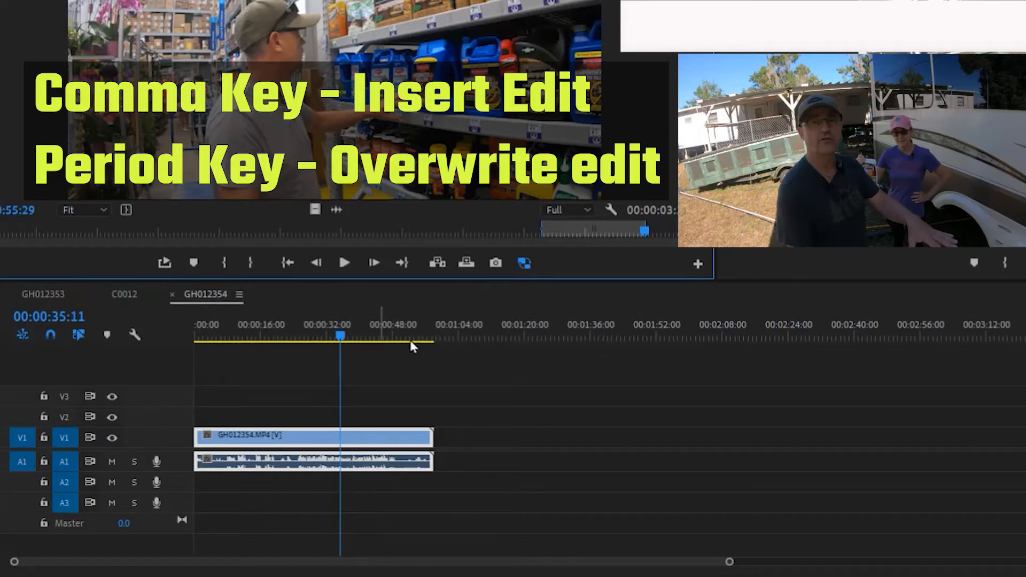
Try an insert edit of the marked source range on V1 and A1 at 00:00:35:11, and undo it after reviewing.
left_click(437, 264)
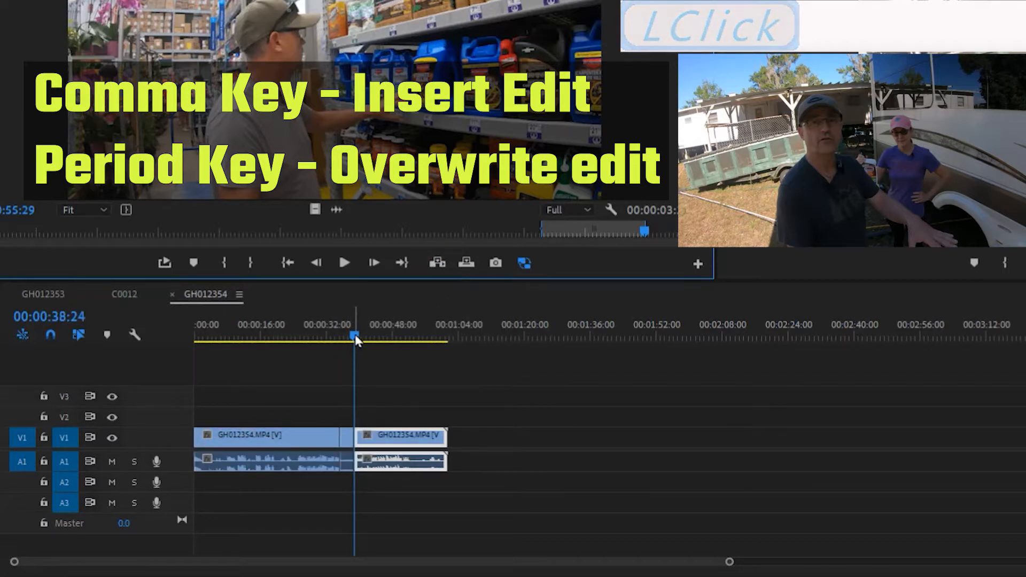
left_click(333, 345)
mouse_move(334, 349)
left_mouse_down()
mouse_move(365, 353)
mouse_move(306, 353)
mouse_move(343, 353)
left_mouse_up()
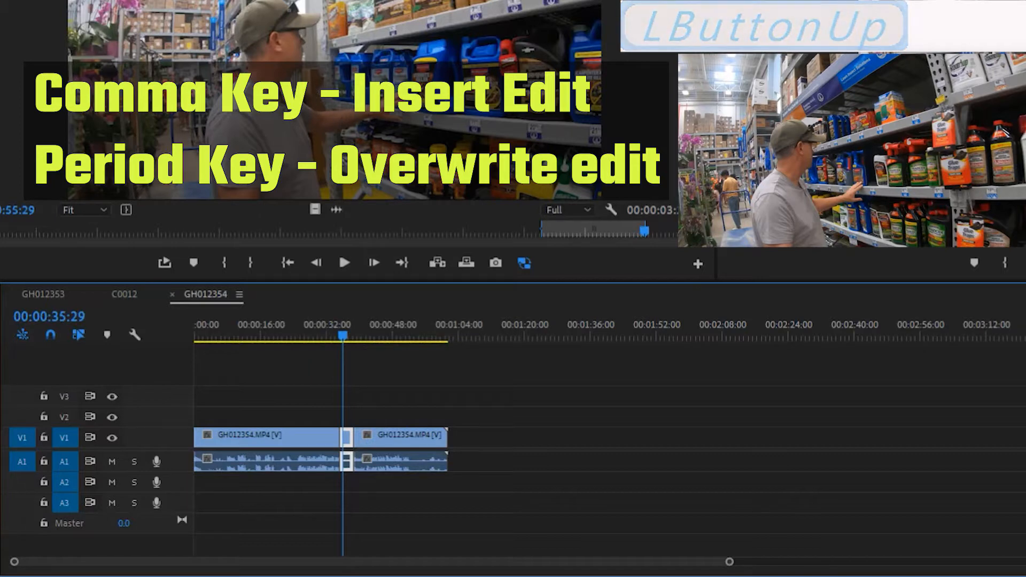
left_click_drag(343, 338, 370, 342)
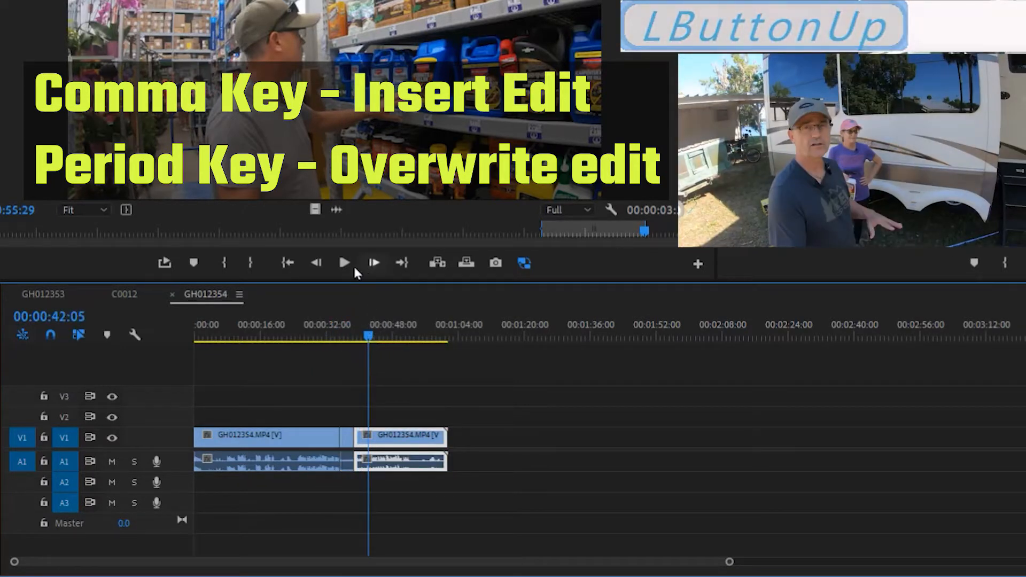
left_click_drag(368, 337, 342, 348)
left_click(343, 348)
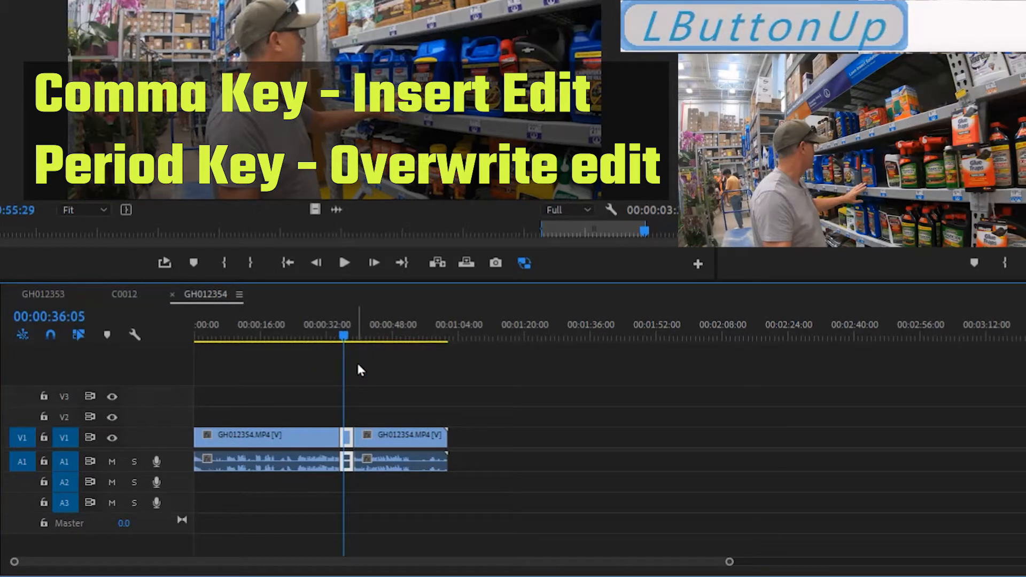
key("ctrl+z")
Patch the source to V2 and A2, and overwrite the marked range there at 00:00:34:23.
mouse_move(343, 345)
left_mouse_down()
mouse_move(319, 350)
mouse_move(344, 344)
mouse_move(337, 357)
left_mouse_up()
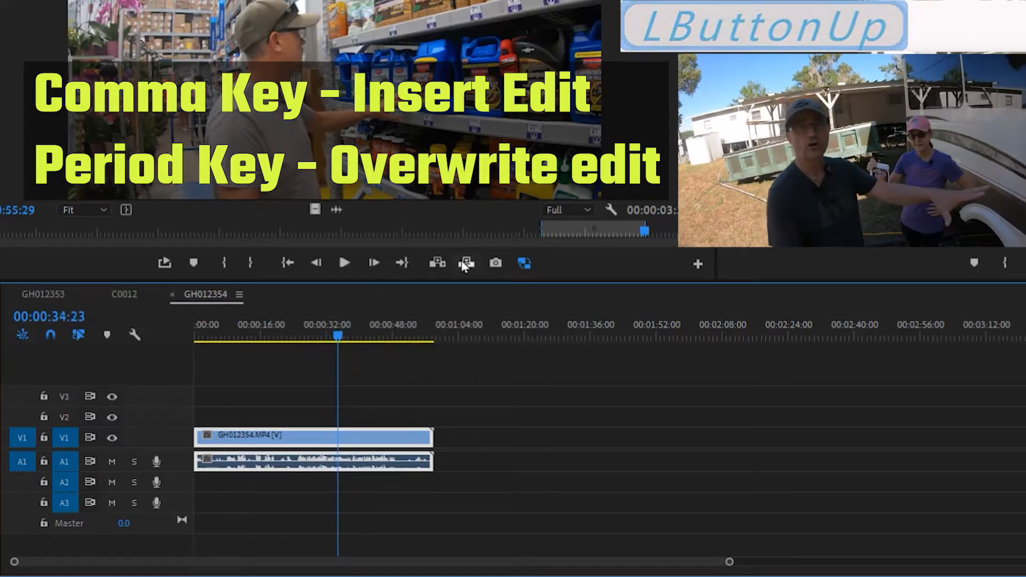
left_click(25, 415)
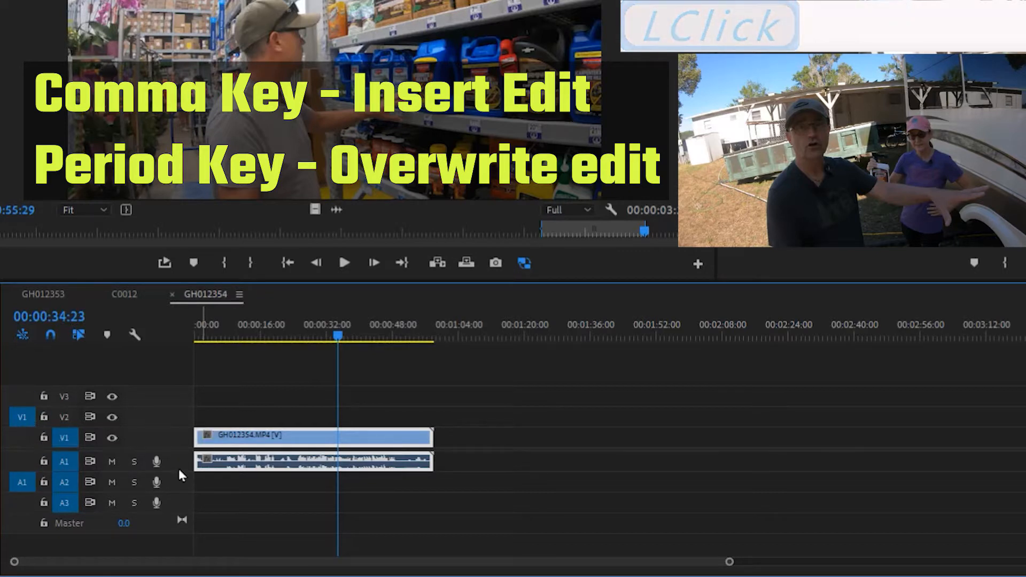
left_click(466, 263)
Play the sequence from 00:00:33:17 through the overlaid clip on V2 to review the edit.
left_click_drag(354, 342, 332, 337)
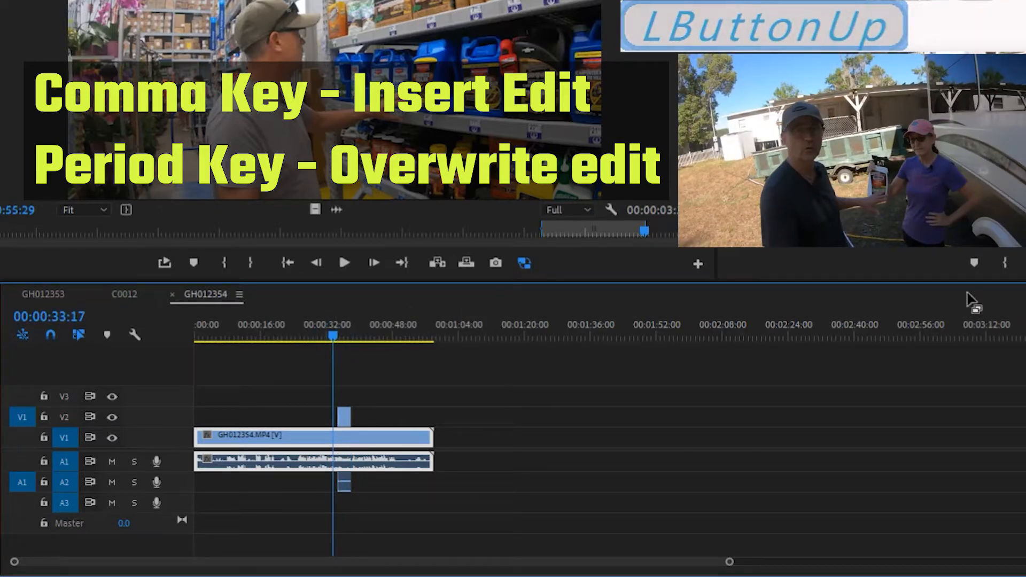
left_click(909, 160)
key("space")
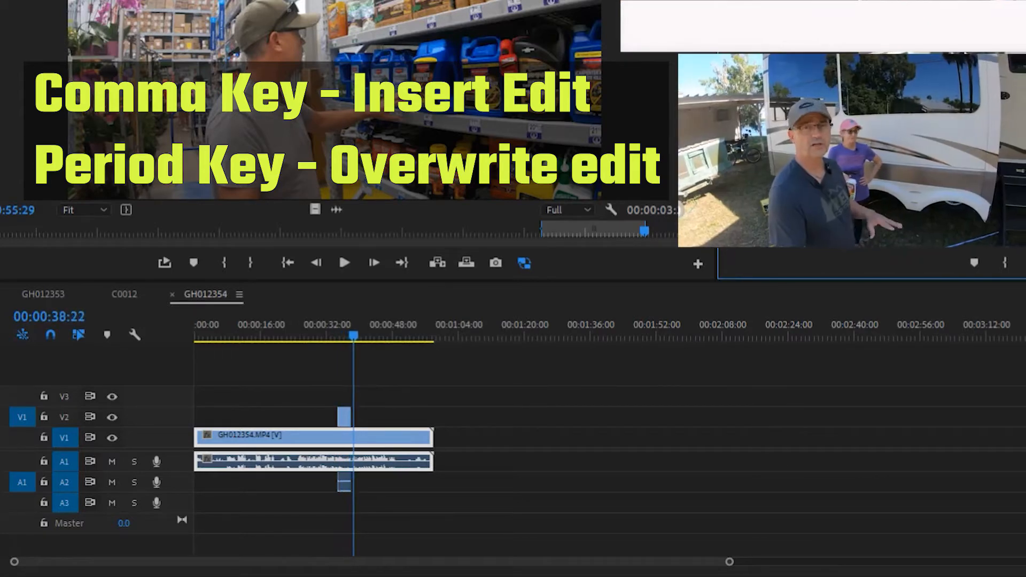
mouse_move(358, 340)
left_mouse_down()
mouse_move(330, 350)
mouse_move(357, 344)
left_mouse_up()
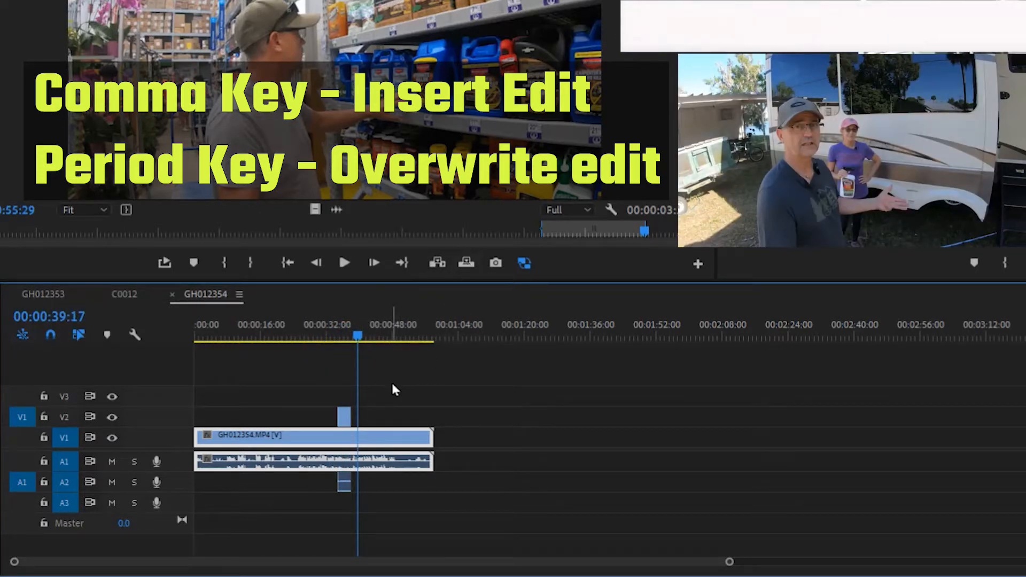
Undo the overlay on V2 and A2, and overwrite the marked source range onto V1 and A1 at 00:00:34:23.
left_click(17, 435)
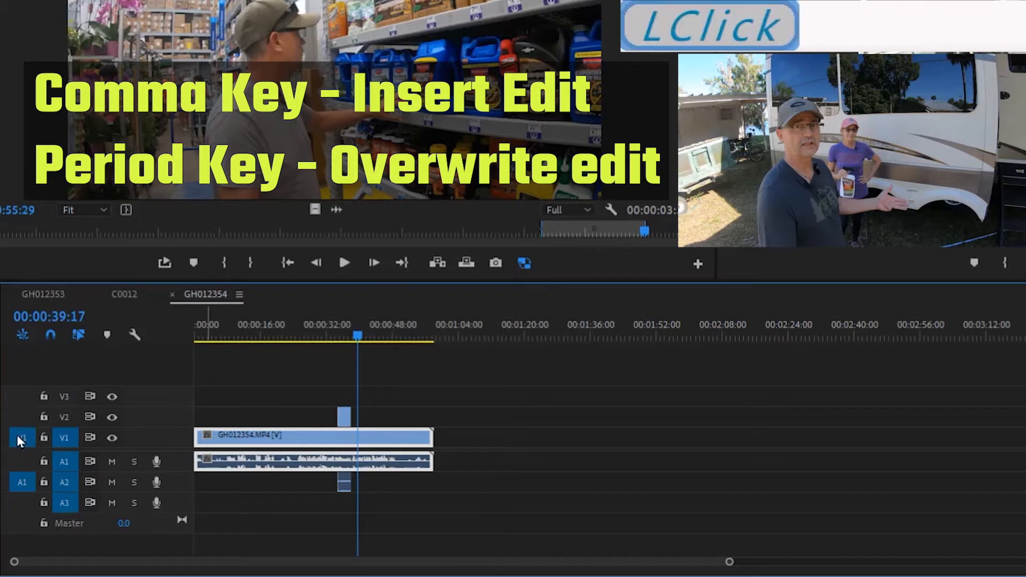
left_click(24, 466)
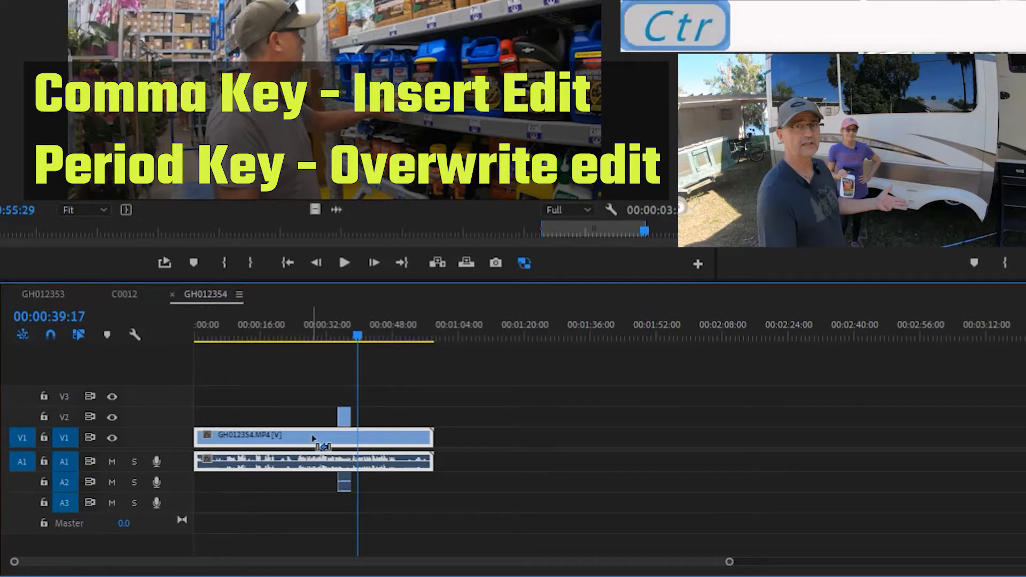
key("ctrl+z")
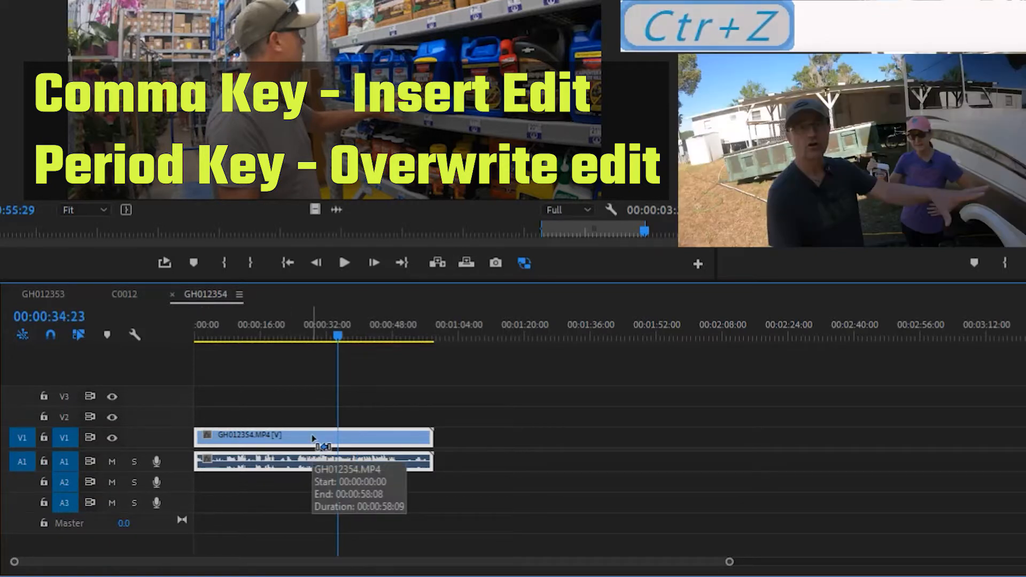
left_click(466, 262)
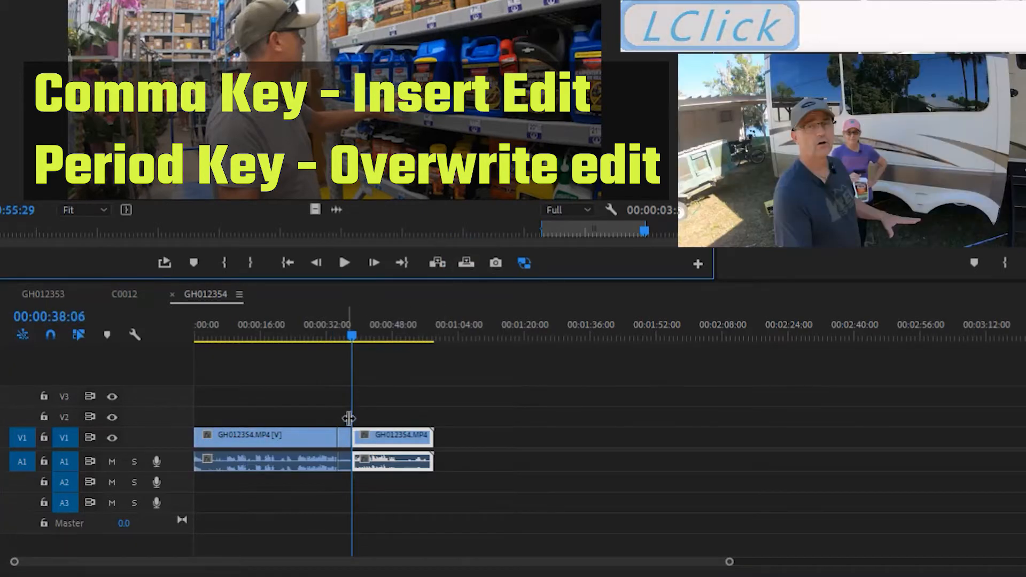
Review the overwritten section on V1 and A1, undo that overwrite, and move the playhead to 00:00:38:11.
mouse_move(353, 345)
left_mouse_down()
mouse_move(335, 354)
mouse_move(347, 354)
left_mouse_up()
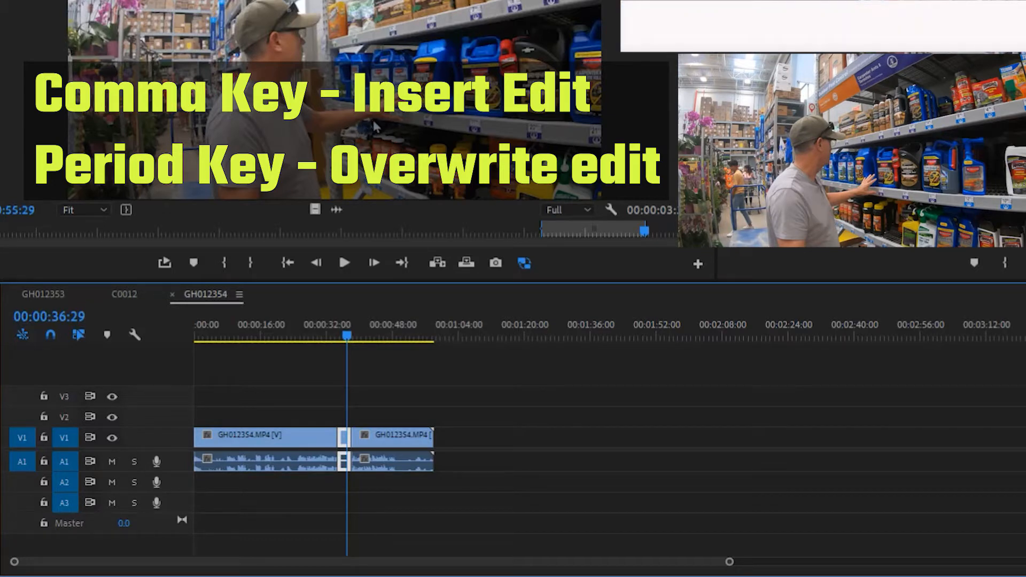
key("ctrl+z")
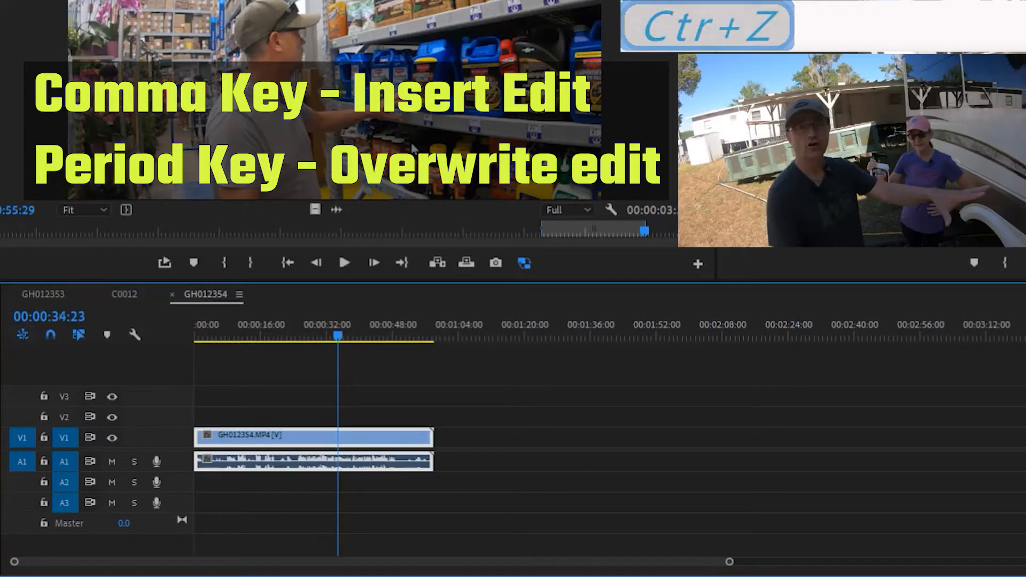
left_click_drag(341, 338, 353, 349)
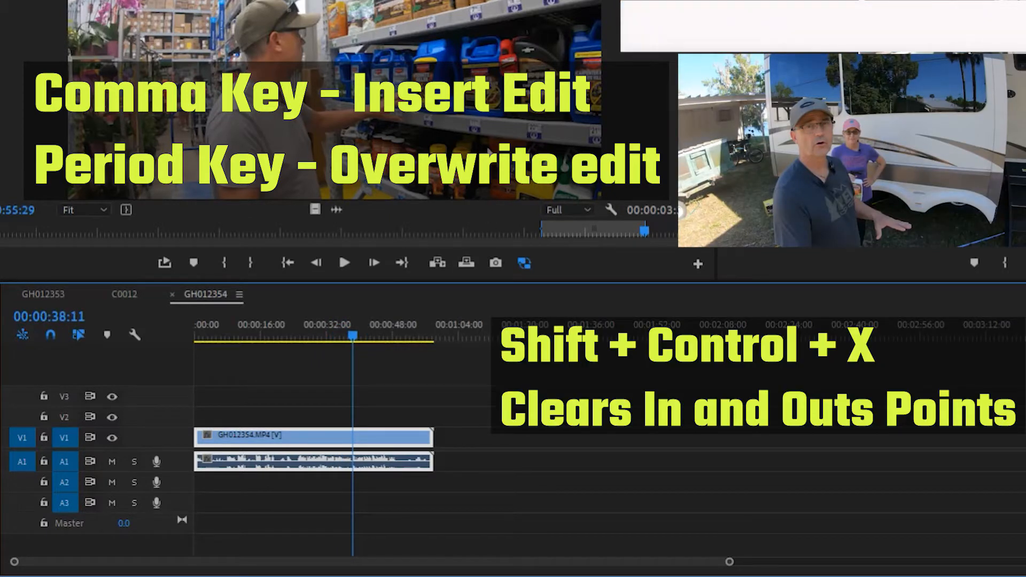
Clear the source clip's In and Out points, and mark a new range from 16:30:50:25 to 16:30:53:10.
left_click(672, 107)
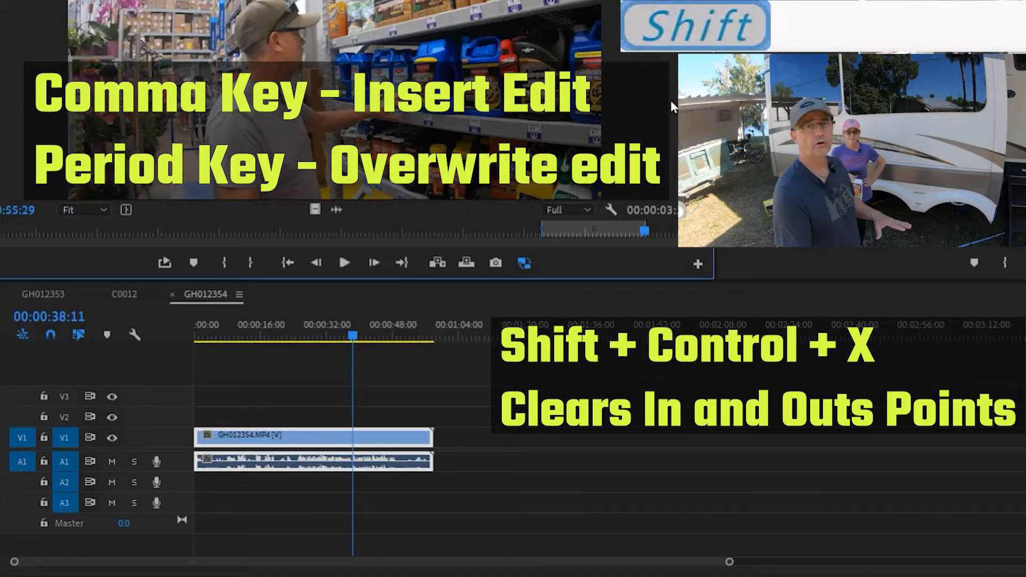
key("ctrl+shift+x")
left_click_drag(643, 232, 487, 234)
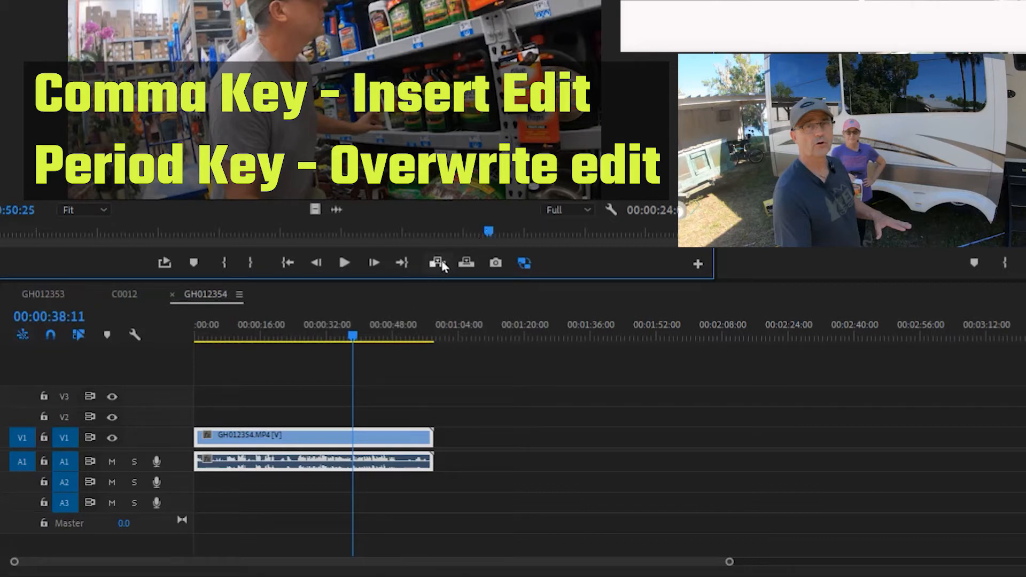
key("i")
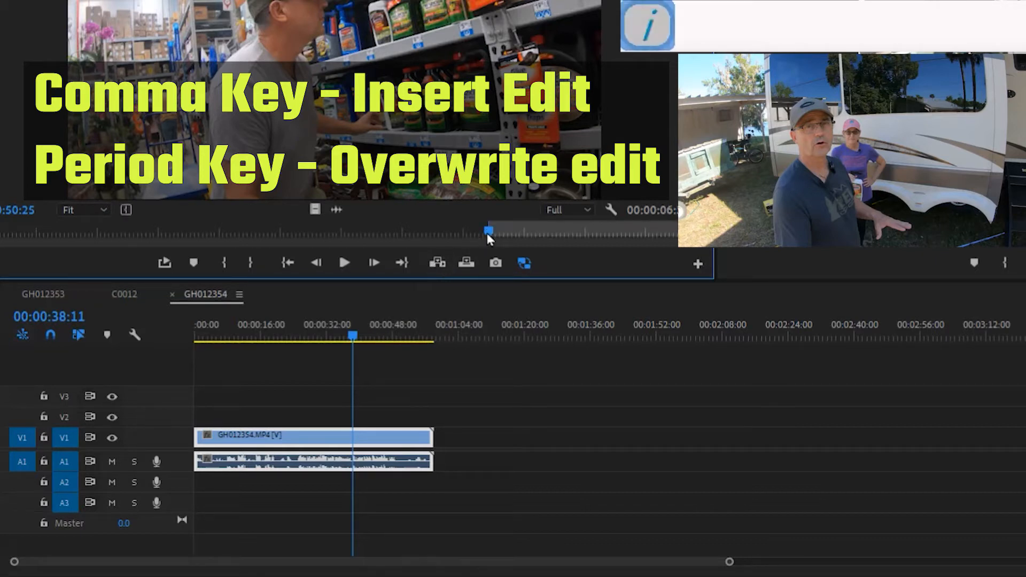
left_click_drag(488, 234, 565, 234)
key("o")
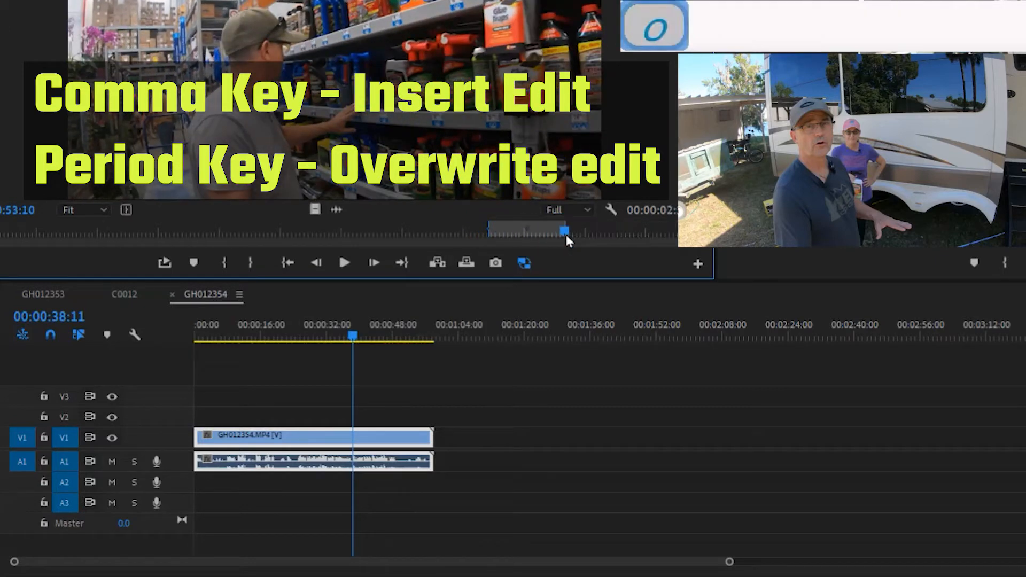
Try an insert edit of the new source range on V1 and A1 at 00:00:37:17, and undo it.
mouse_move(363, 342)
left_mouse_down()
mouse_move(320, 338)
mouse_move(355, 338)
mouse_move(365, 350)
mouse_move(350, 346)
left_mouse_up()
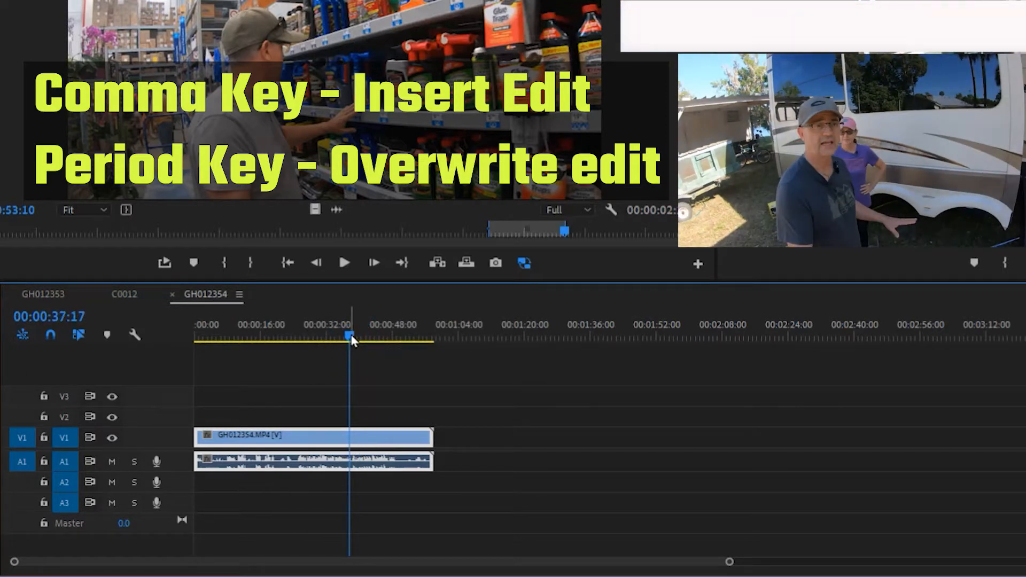
key("comma")
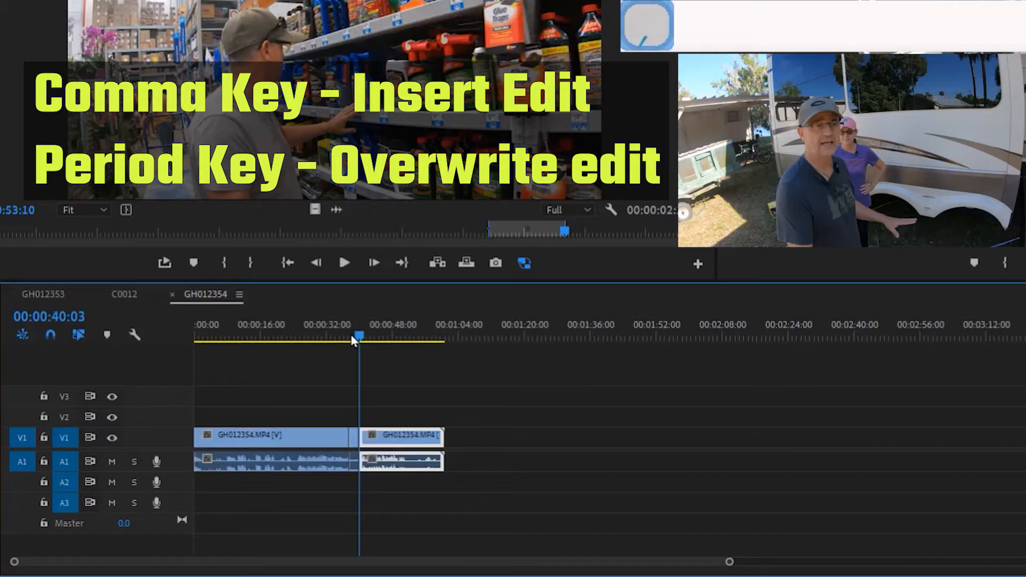
key("ctrl+z")
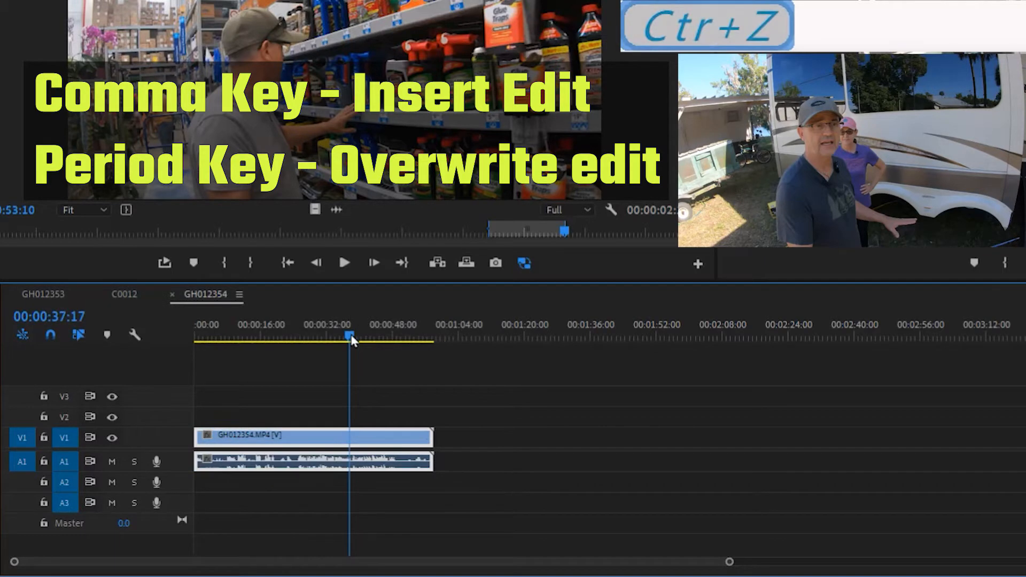
Patch the source to V2 and A2, and overwrite the marked range there at 00:00:37:17.
left_click(22, 417)
left_click(22, 482)
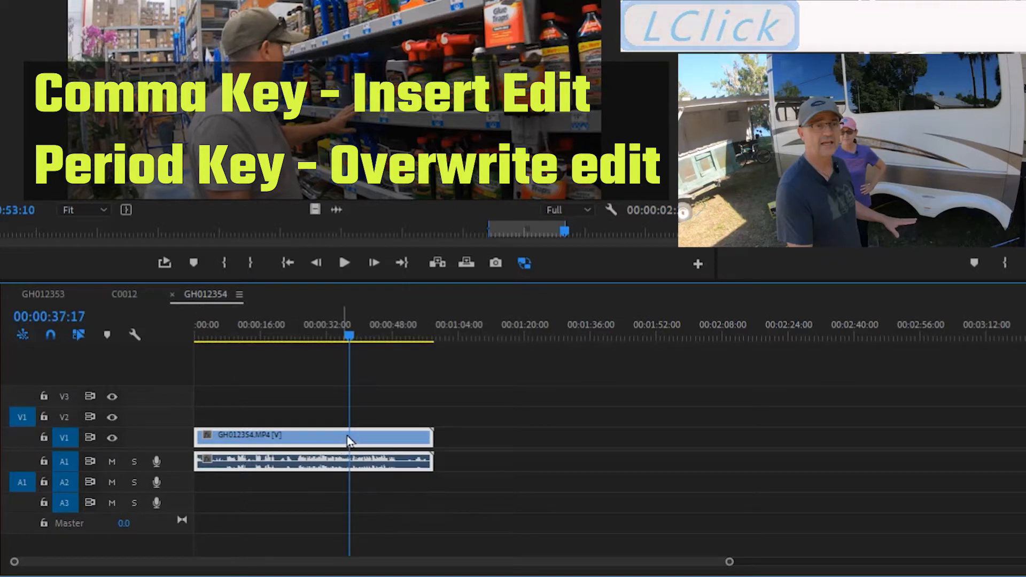
key("period")
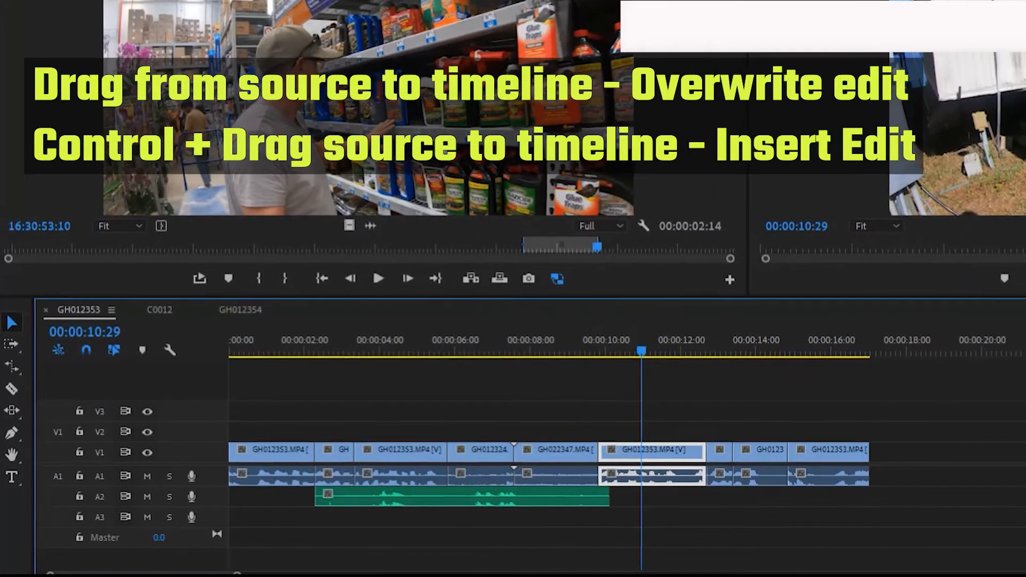
In the GH012353 sequence, try placing the source range on V1 and A1 at about 00:00:18:00, and undo it.
left_click_drag(391, 161, 391, 160)
left_click_drag(426, 122, 936, 447)
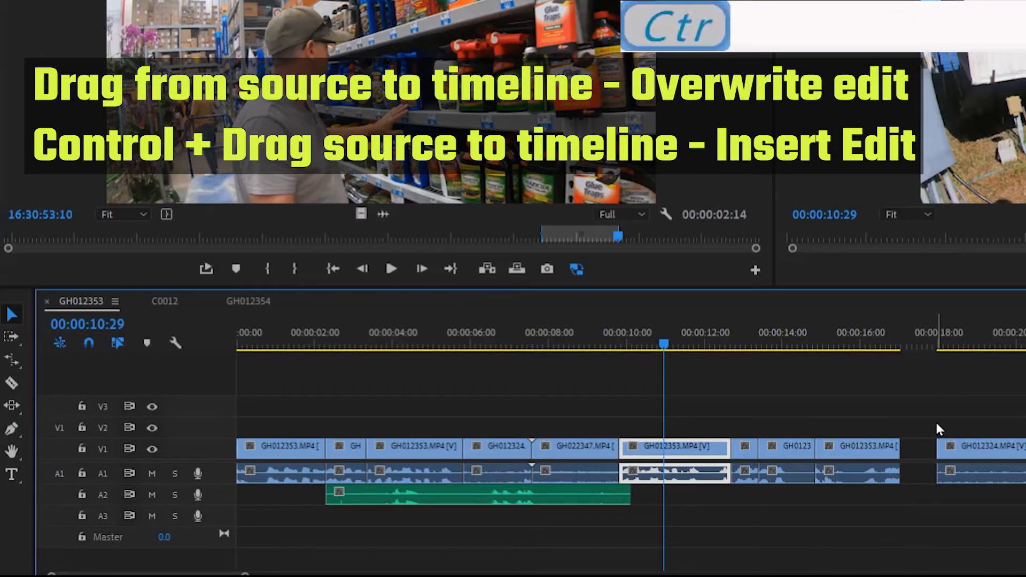
key("ctrl+z")
Set the playhead to 00:00:09:00, try overwriting V1 and A1 with the source range right after the first clip, and undo it.
left_click_drag(667, 347, 587, 354)
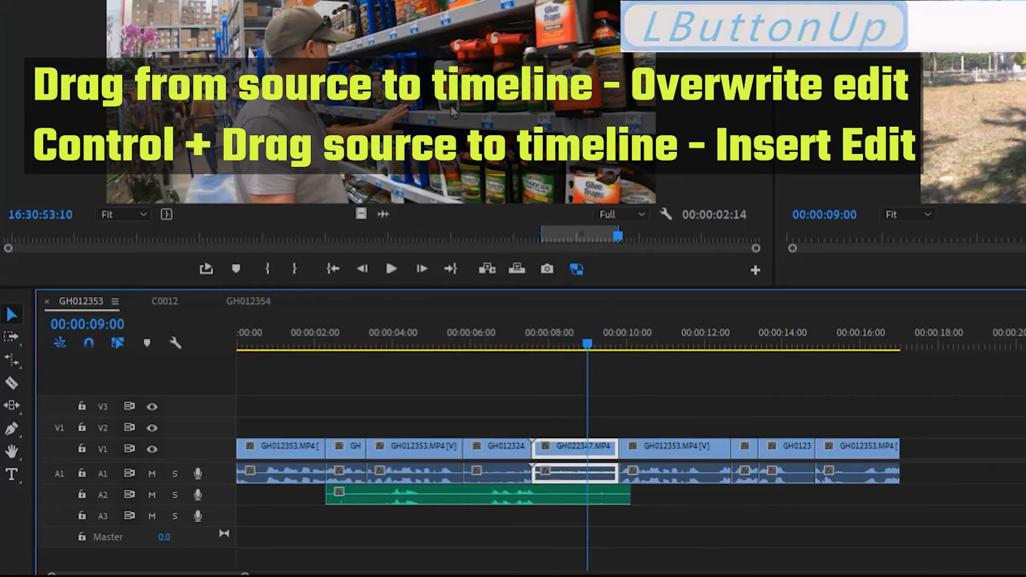
left_click_drag(430, 65, 327, 458)
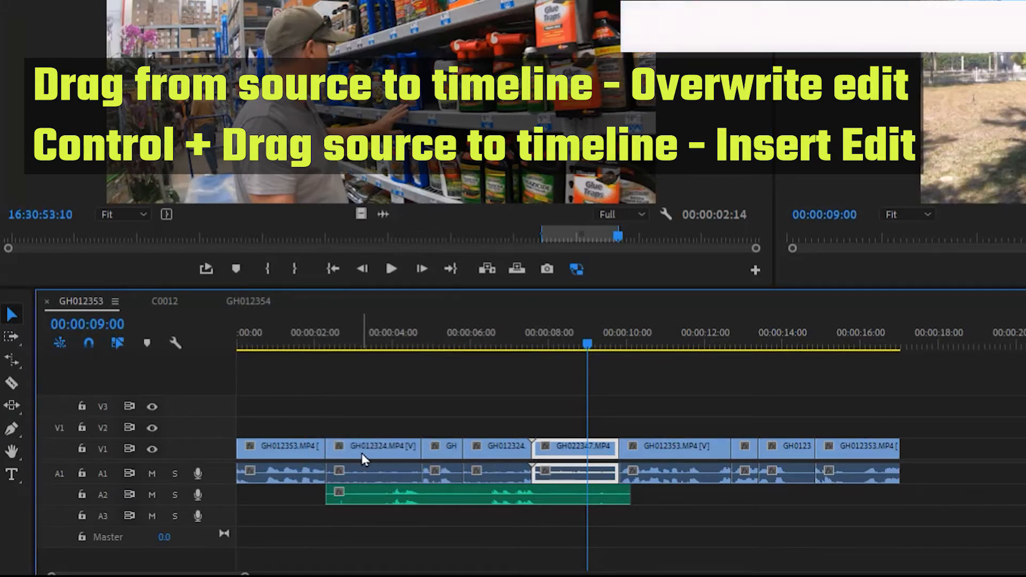
key("ctrl+z")
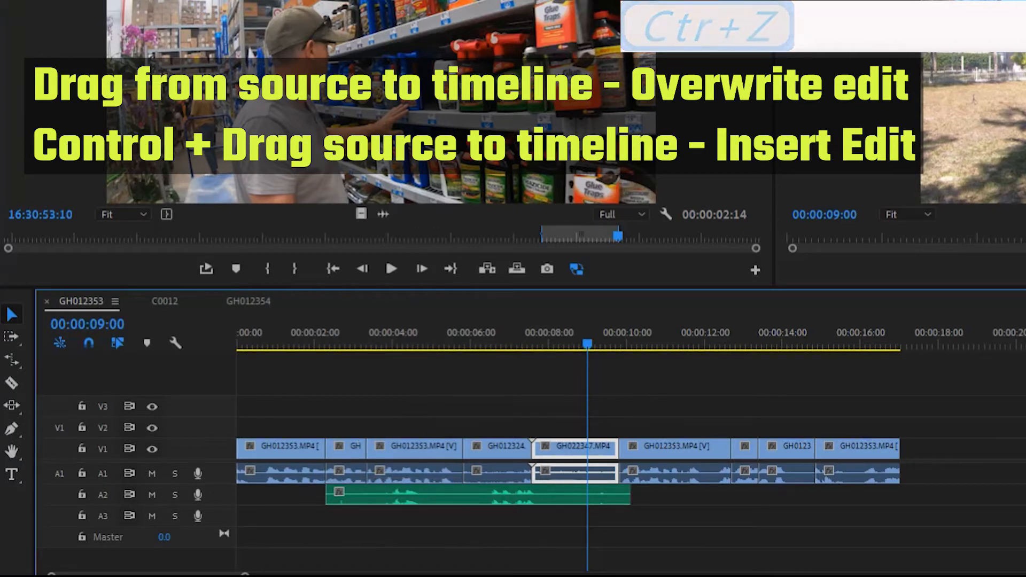
Try inserting the source range on V1 and A1 at the cut after the first clip, shifting all tracks, and undo it.
left_click_drag(448, 60, 393, 443)
key("ctrl")
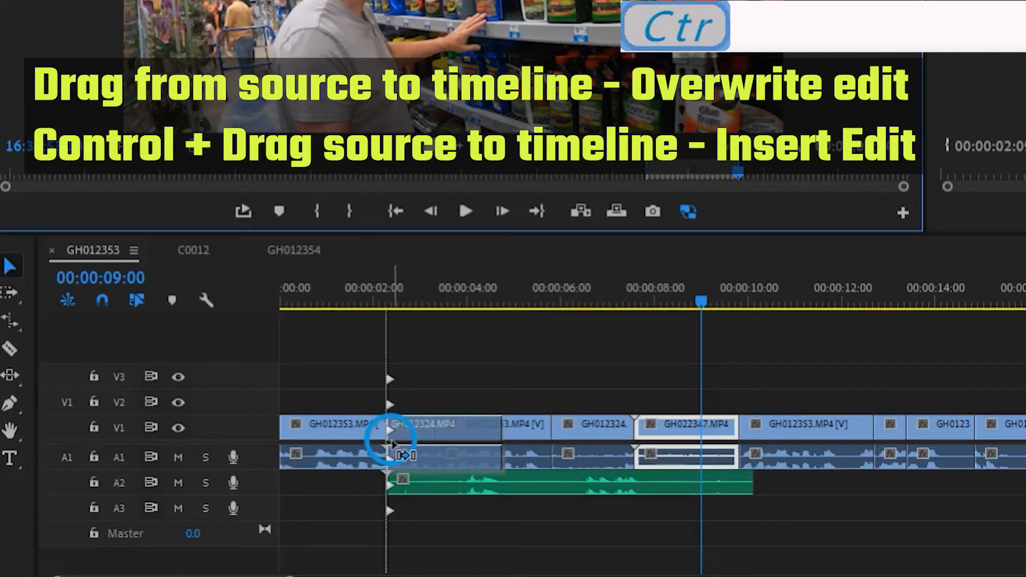
left_click_drag(392, 443, 393, 444)
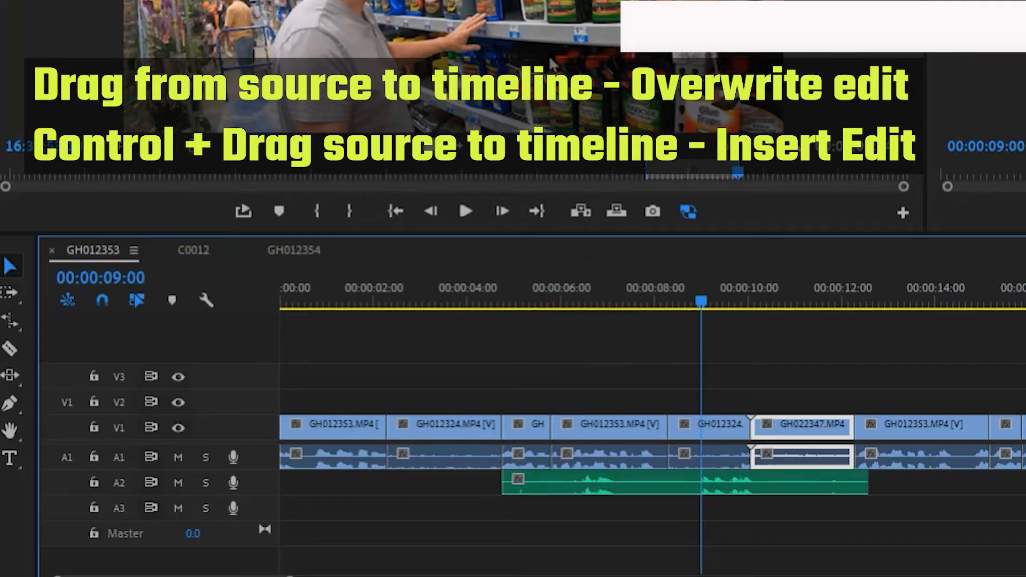
key("ctrl+z")
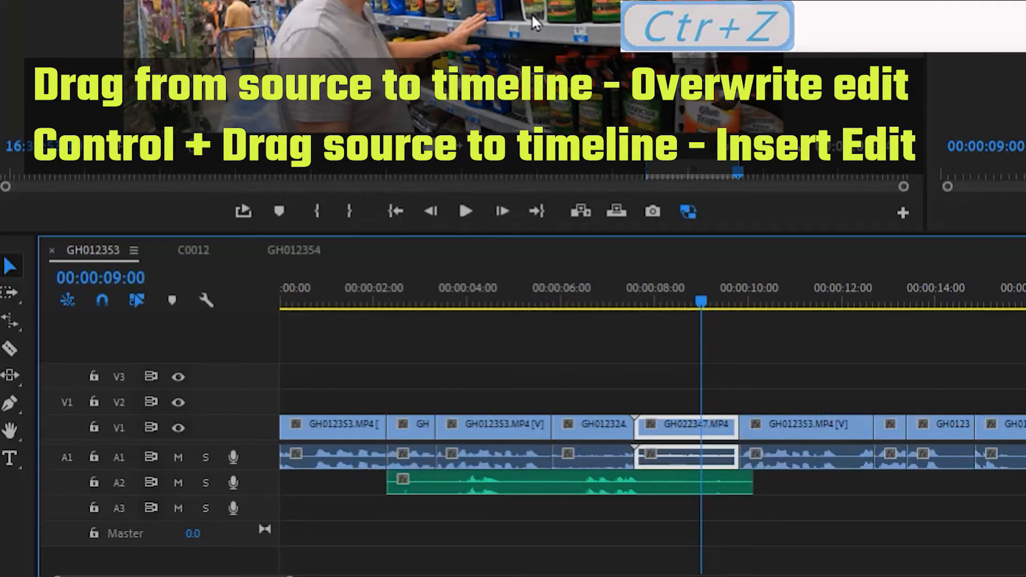
Try the source range on V3 and A3, first as an overwrite and again as an insert at the first cut, undoing both.
left_click_drag(531, 14, 350, 380)
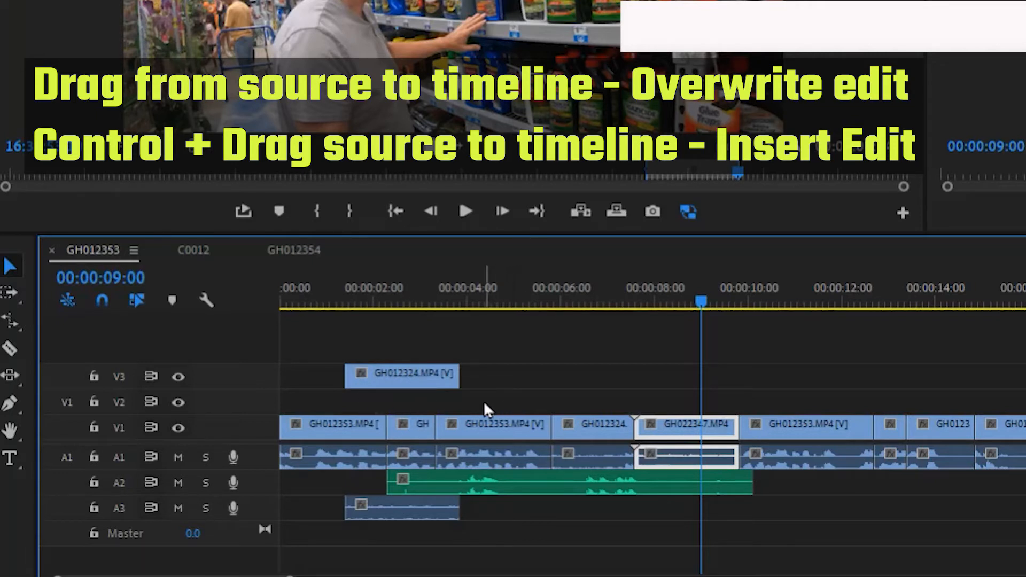
key("ctrl+z")
left_click_drag(483, 12, 357, 374)
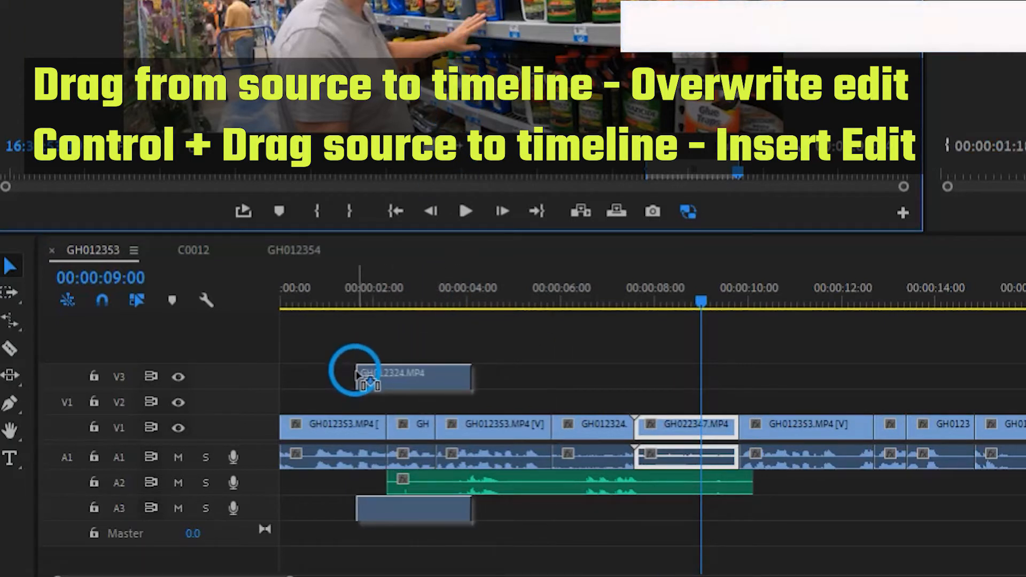
key("ctrl")
left_click_drag(356, 374, 388, 379)
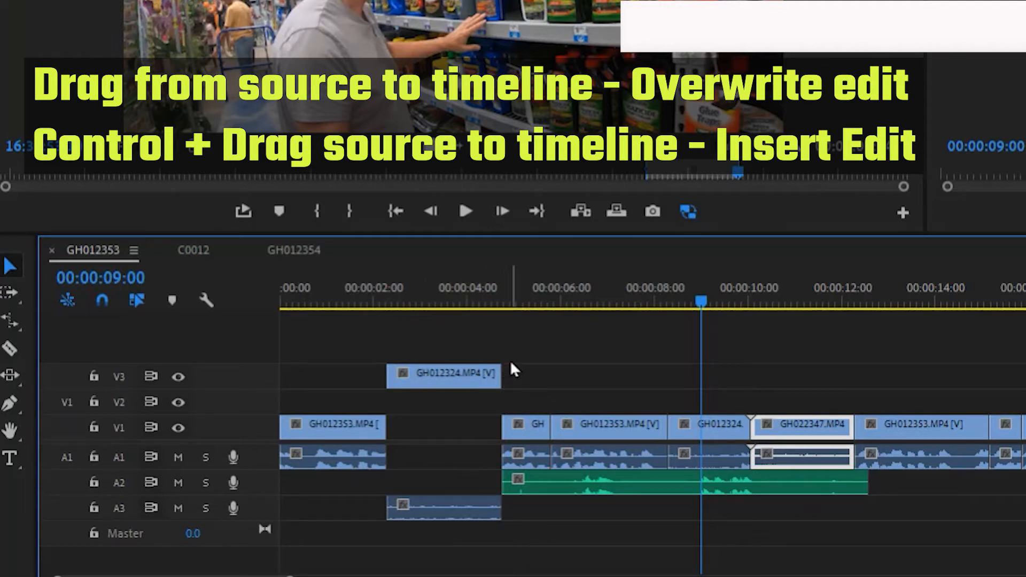
key("ctrl+z")
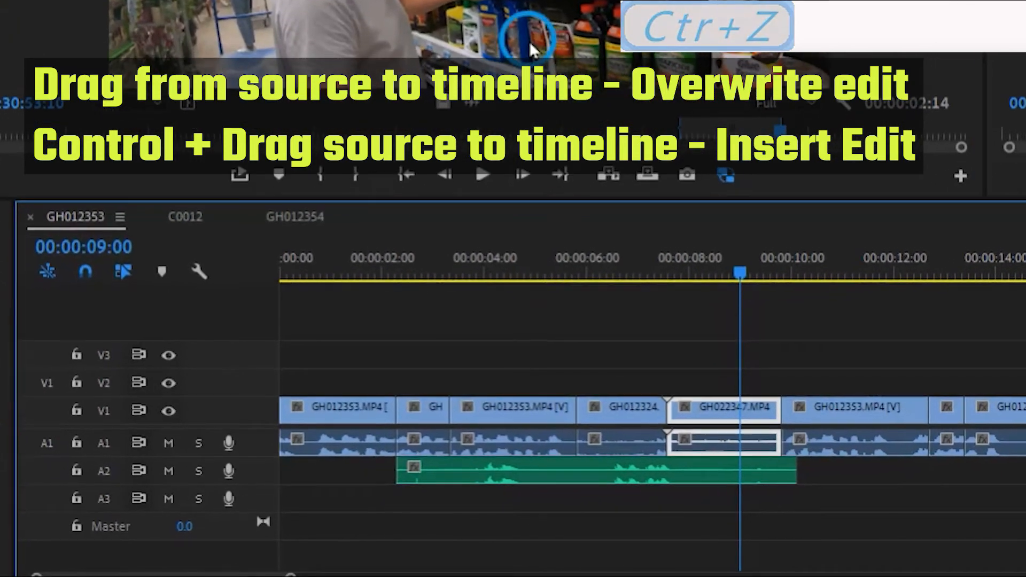
Preview an insert at the first cut on V1, release the source range as an overwrite instead, and undo it.
left_click_drag(532, 48, 412, 402)
key("ctrl")
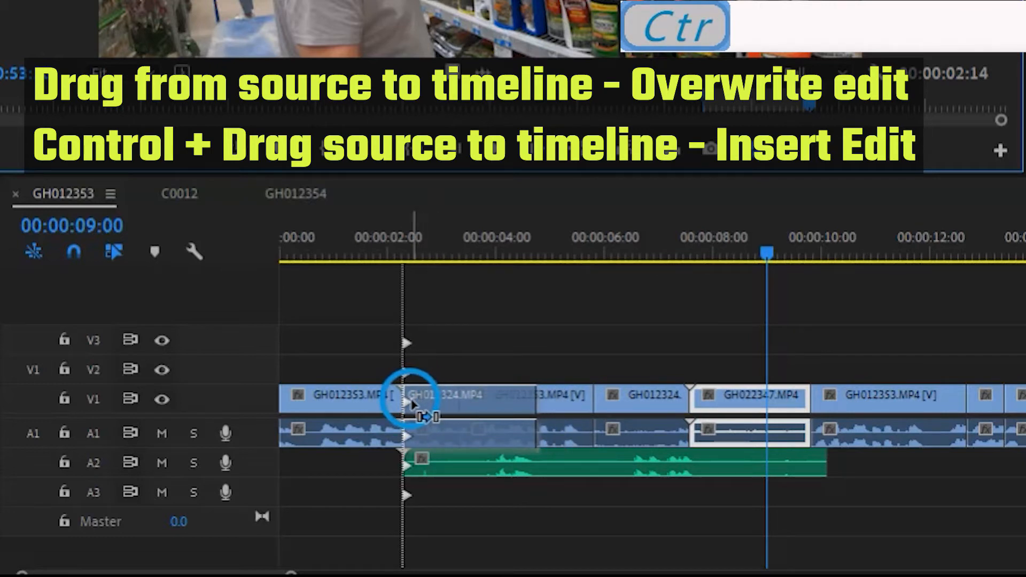
left_click_drag(412, 402, 413, 402)
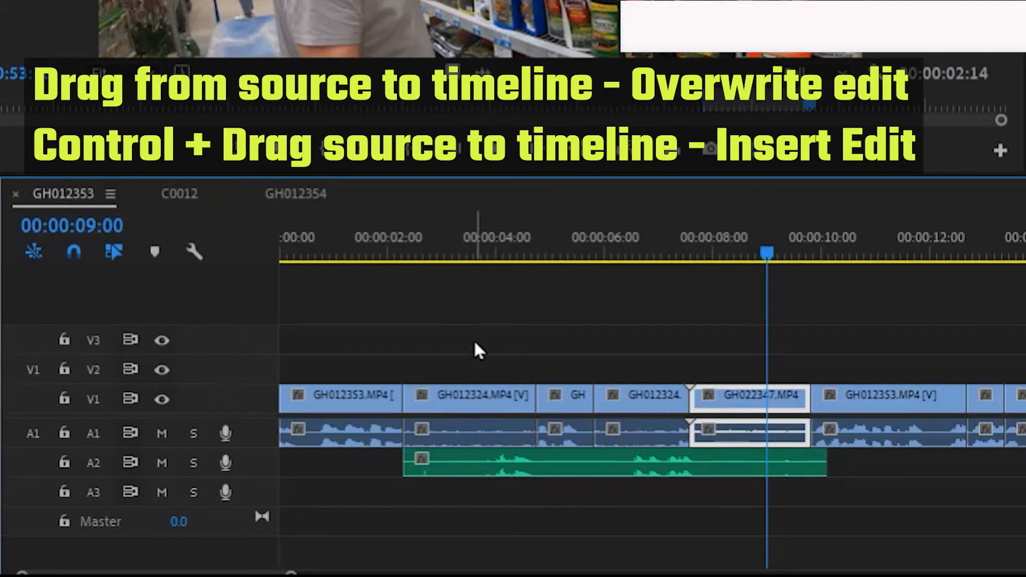
key("ctrl+z")
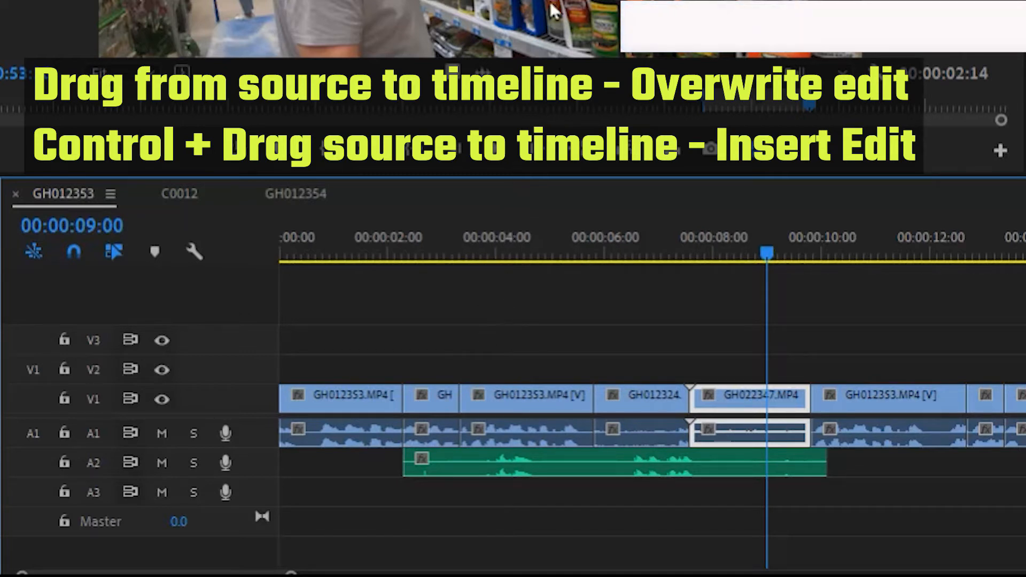
key("ctrl+z")
Compare an insert and an overwrite of the source range at the first cut on V1 and A1, undoing each one.
left_click_drag(553, 10, 414, 403)
key("ctrl")
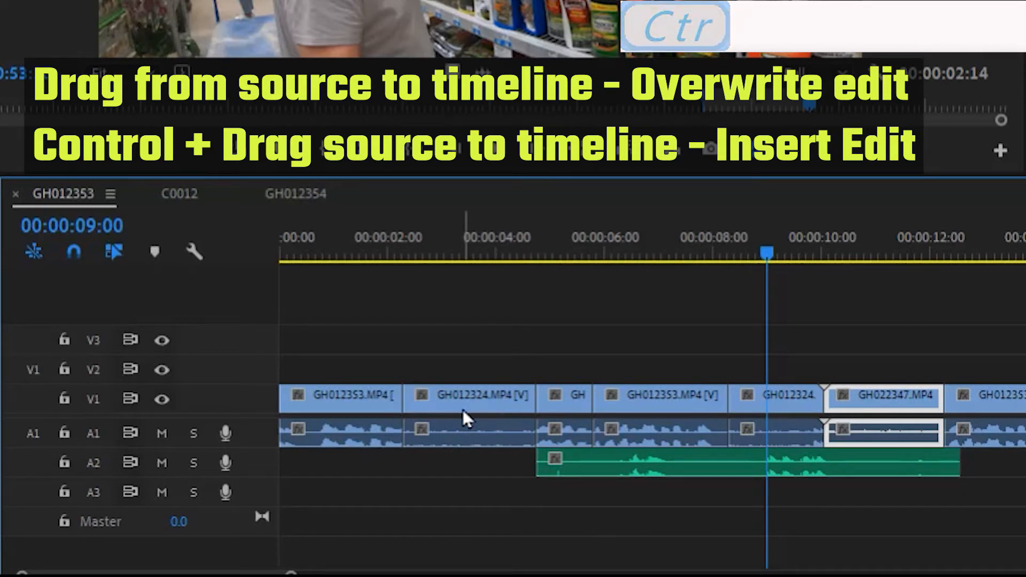
key("ctrl+z")
left_click_drag(481, 133, 413, 408)
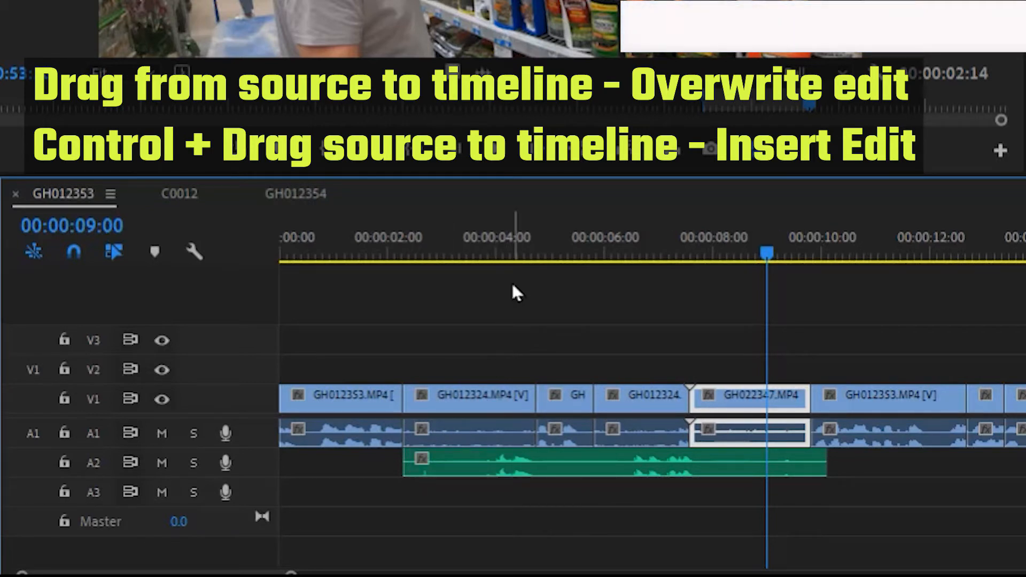
key("ctrl+z")
Try an insert edit of the source range onto V2 and A2 at the cut after the first clip.
left_click_drag(513, 123, 414, 384)
key("ctrl")
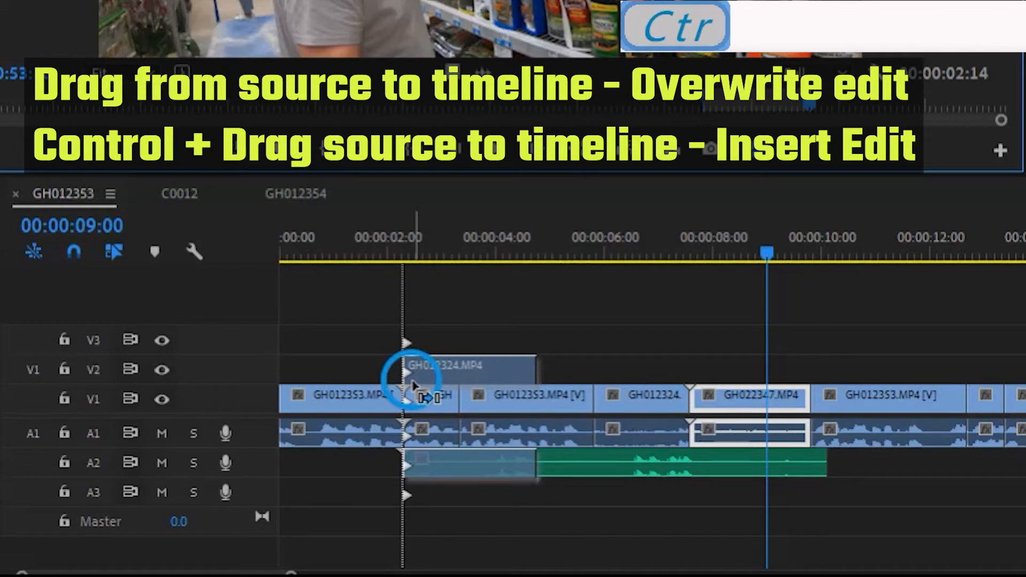
left_click_drag(413, 383, 414, 385)
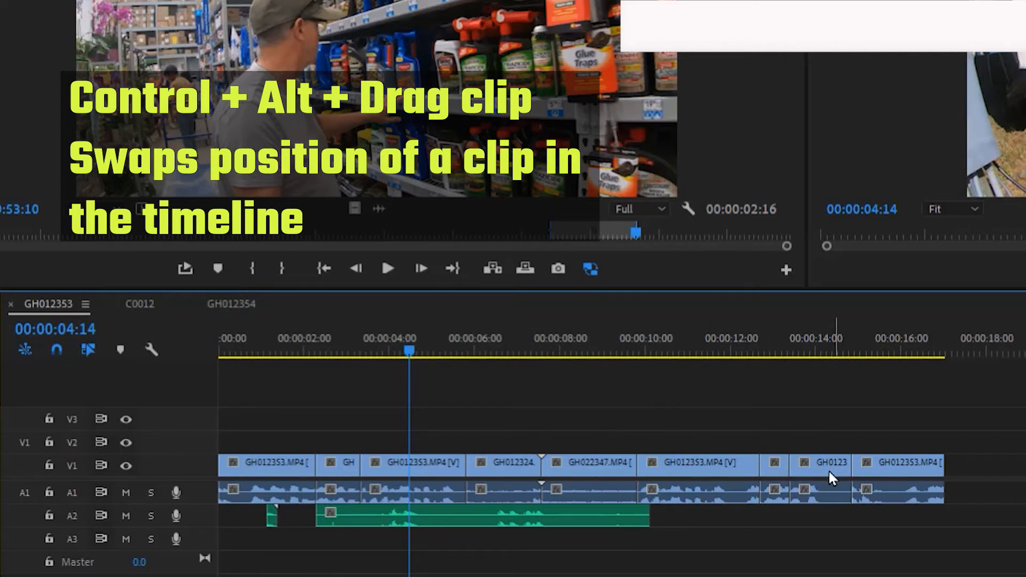
Rearrange the short GH012353.MP4 clip near 00:00:14:00 to 00:00:05:25, ahead of GH012324.MP4, and again to directly after the first clip.
left_click_drag(821, 356, 805, 371)
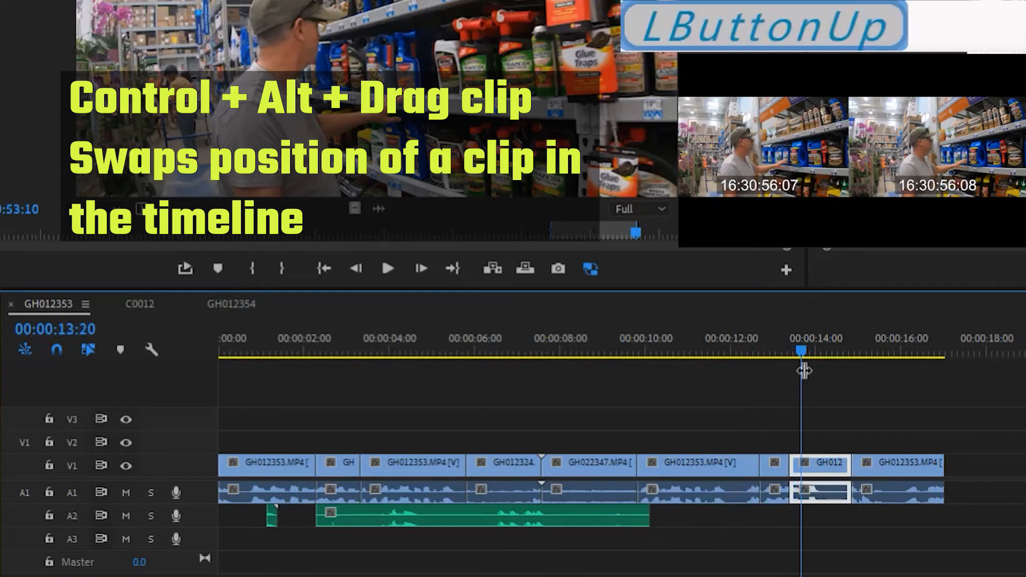
left_click(822, 468)
key("ctrl+alt")
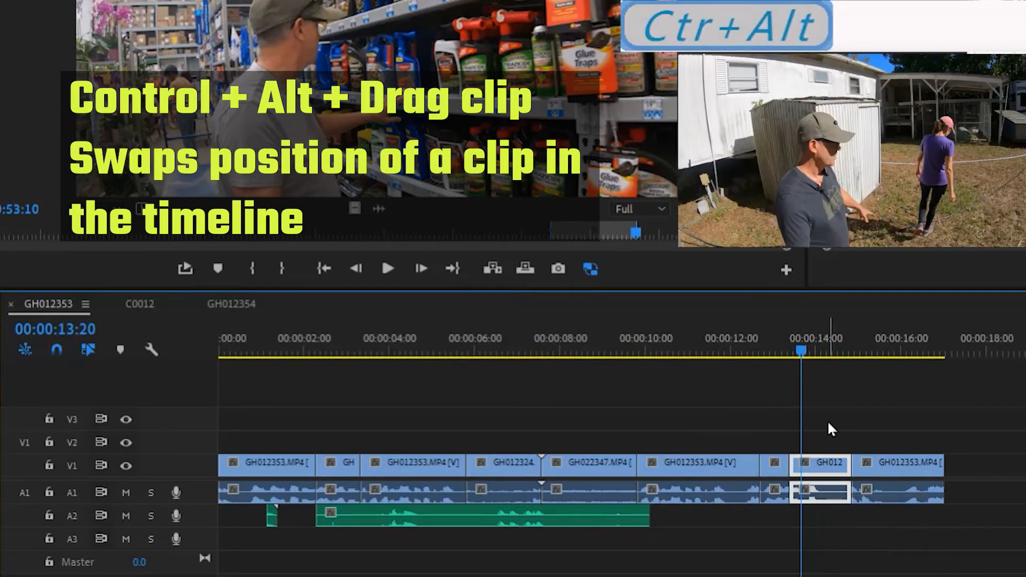
left_click_drag(827, 465, 509, 459)
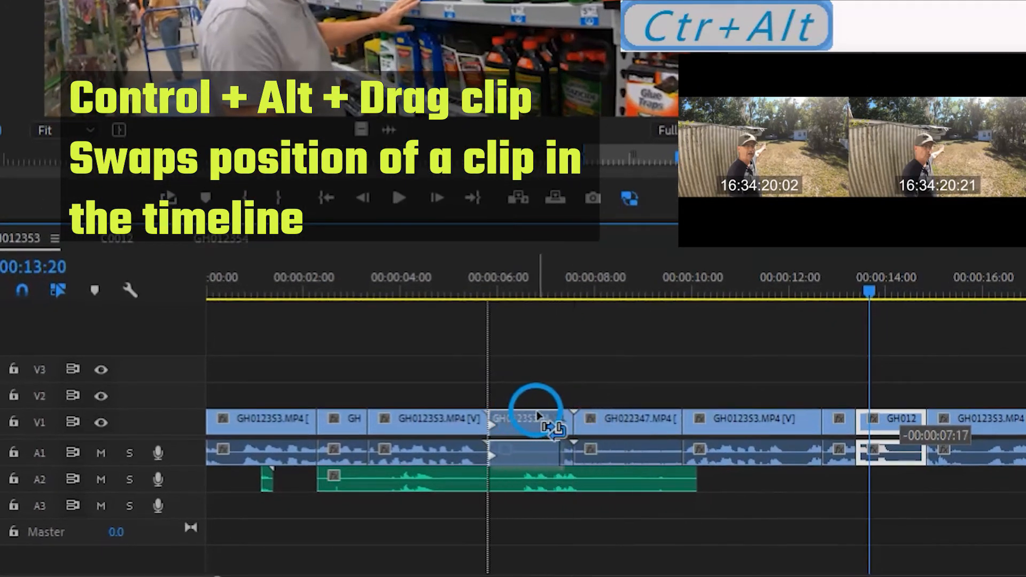
mouse_move(537, 412)
left_mouse_down()
mouse_move(545, 415)
mouse_move(510, 422)
mouse_move(528, 426)
left_mouse_up()
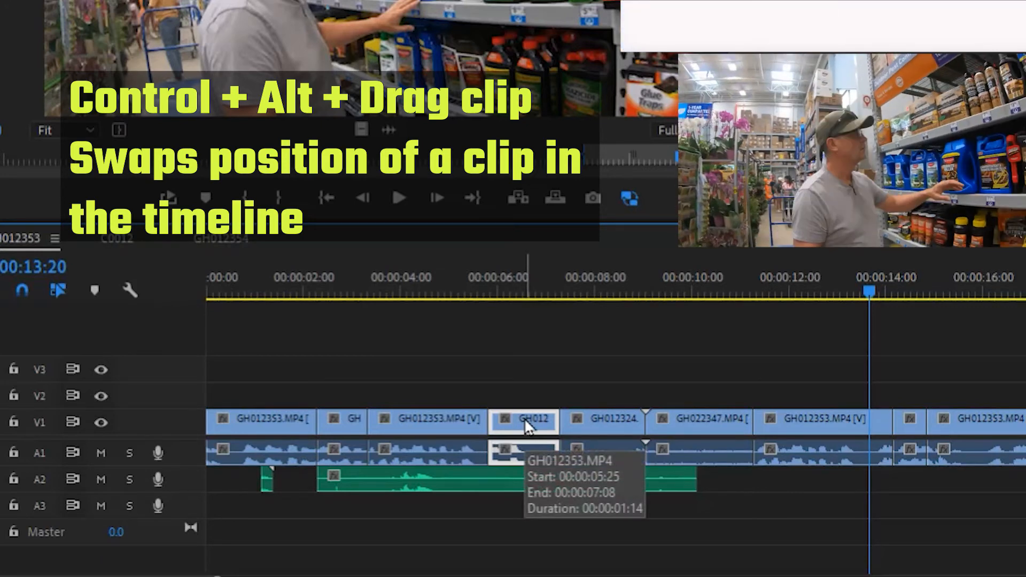
left_click_drag(525, 422, 360, 435)
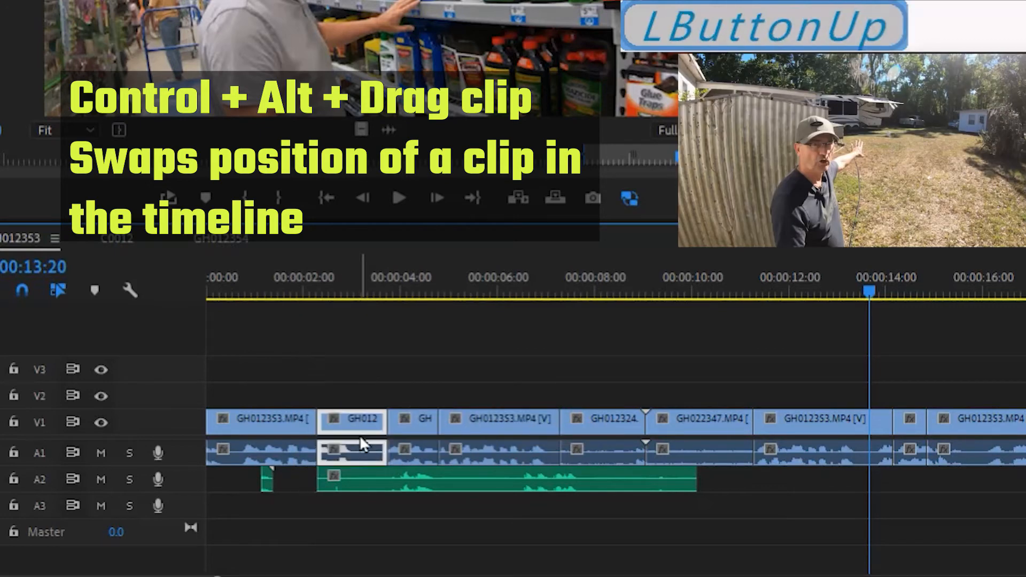
Drop the short second GH012353.MP4 clip over the start of GH012324.MP4, undo it, and try moving the clip there again.
left_click_drag(870, 290, 601, 332)
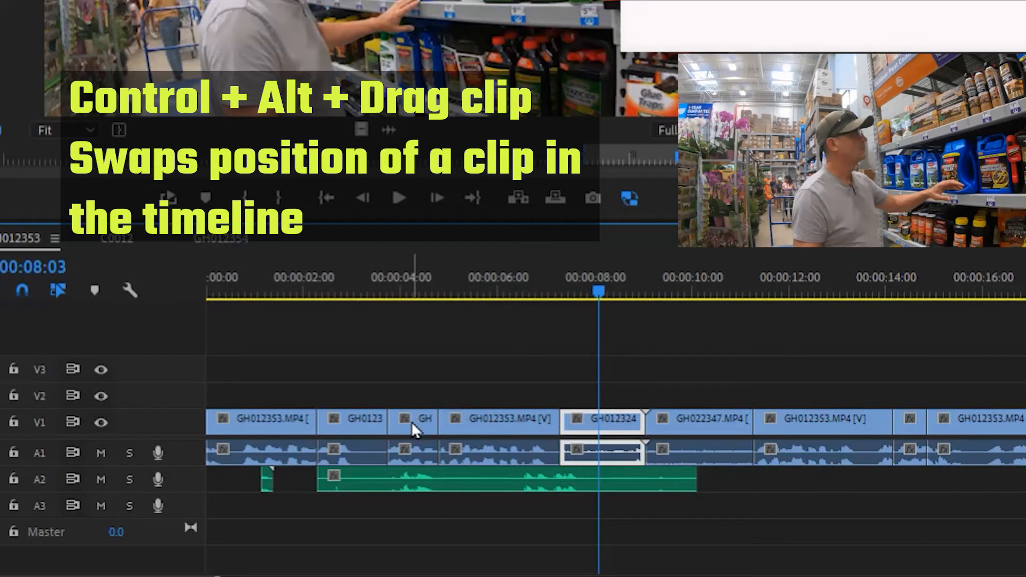
left_click_drag(413, 422, 583, 431)
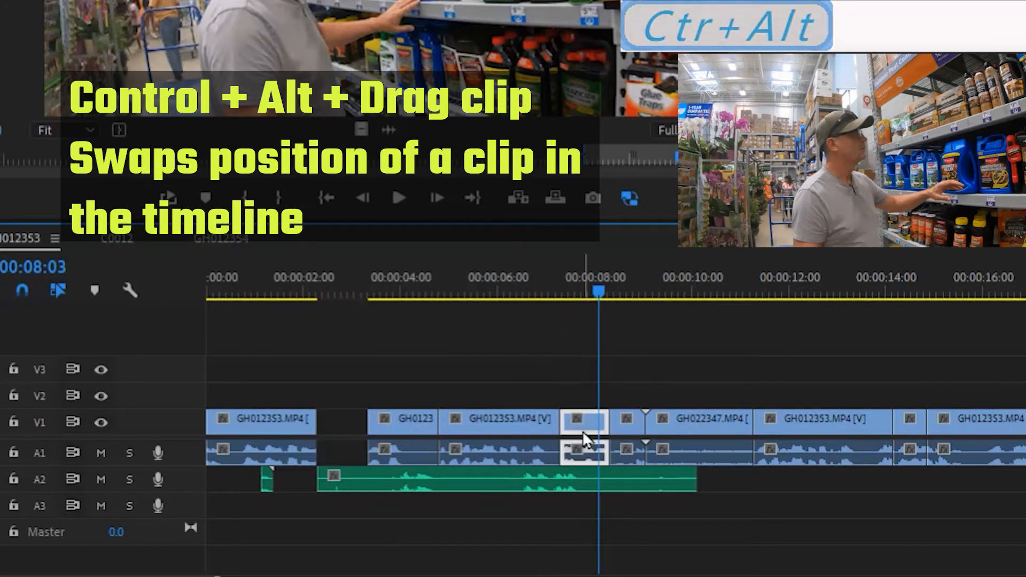
key("ctrl+z")
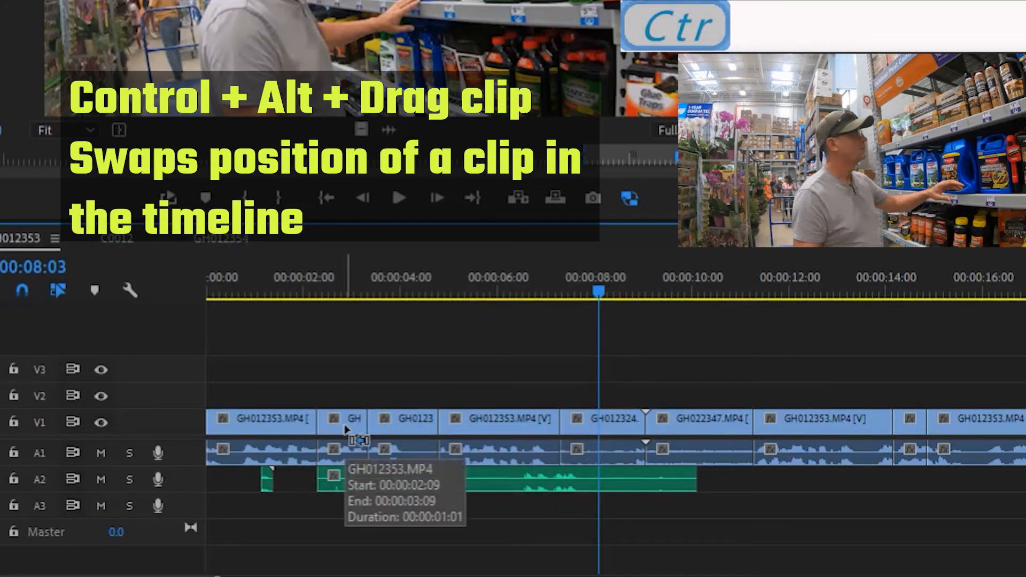
left_click_drag(345, 429, 592, 420)
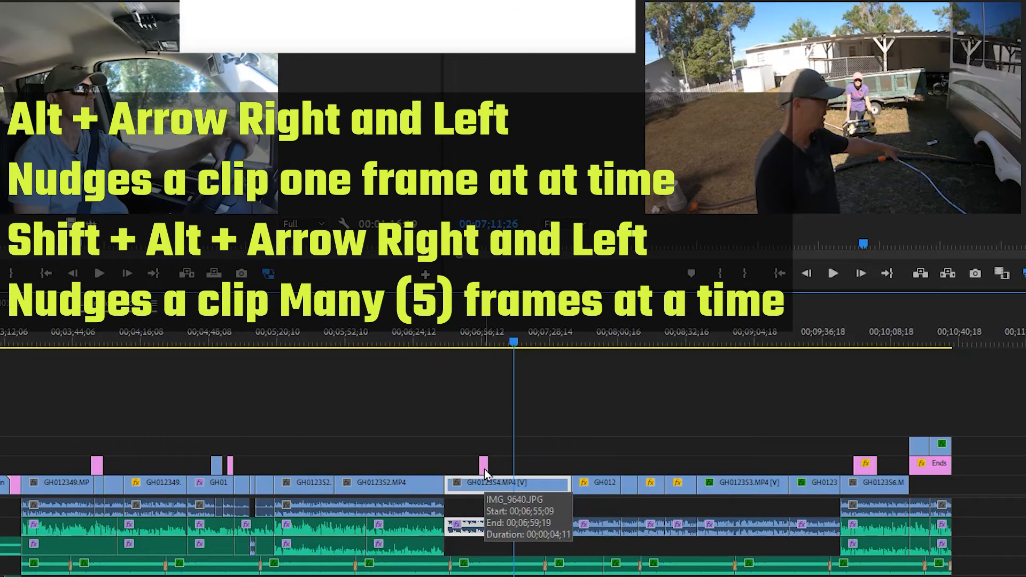
Place the playhead at 00;06;57;14, over the IMG_9640.JPG clip above GH012354.MP4.
scroll(483, 465, "up", 2)
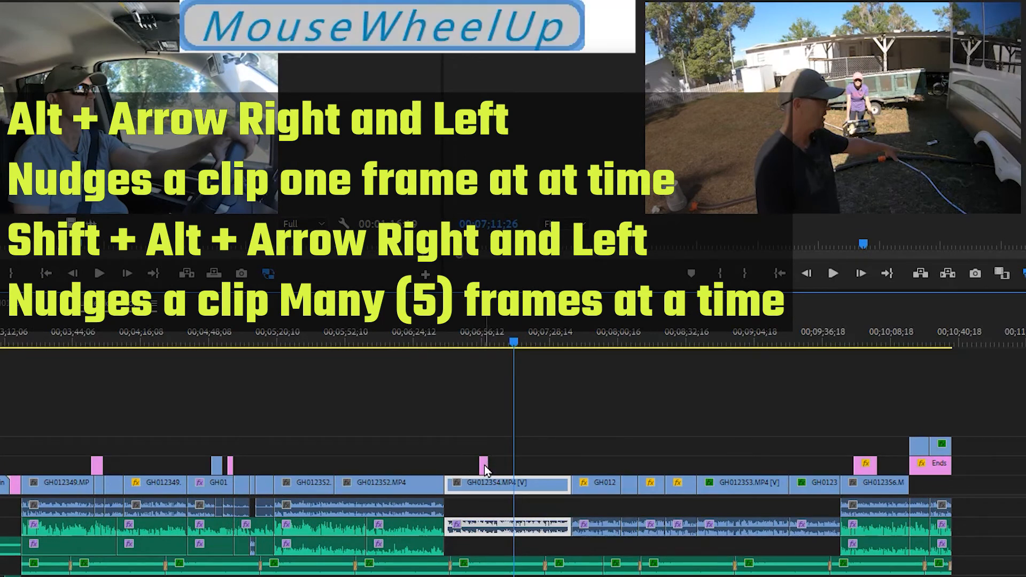
scroll(484, 465, "up", 4)
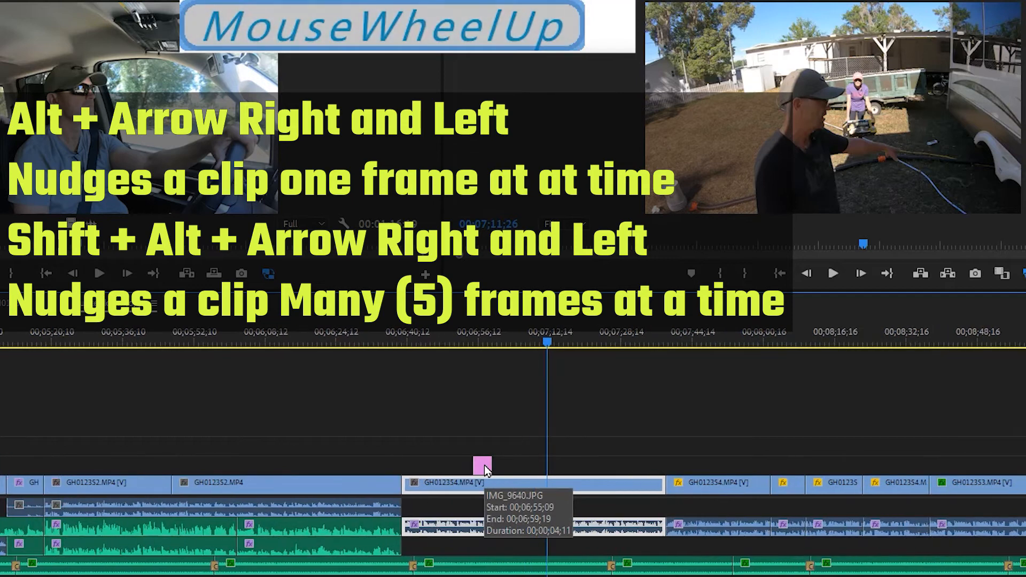
scroll(484, 465, "up", 6)
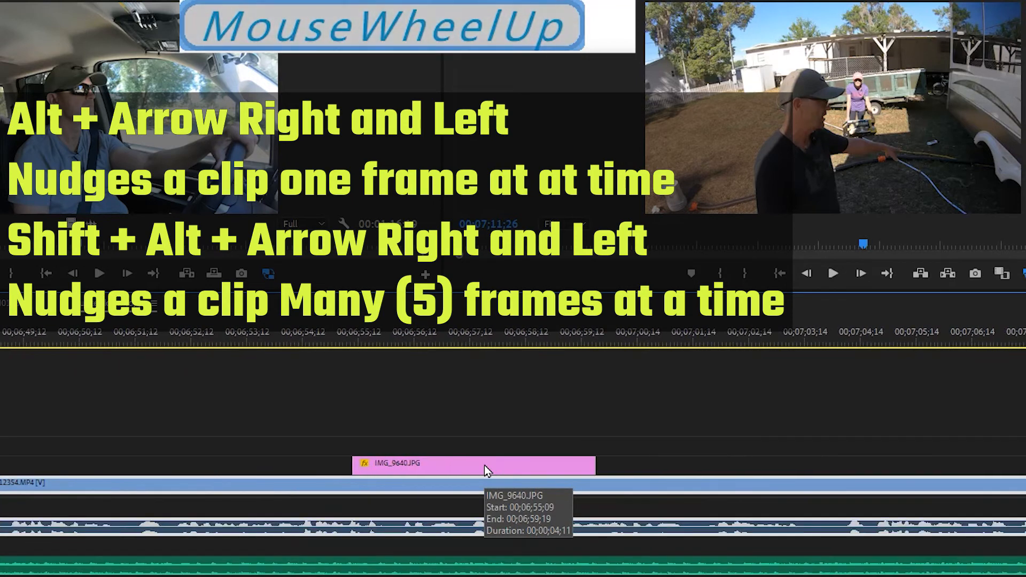
left_click(477, 334)
mouse_move(475, 337)
left_mouse_down()
mouse_move(417, 347)
mouse_move(217, 335)
mouse_move(466, 348)
left_mouse_up()
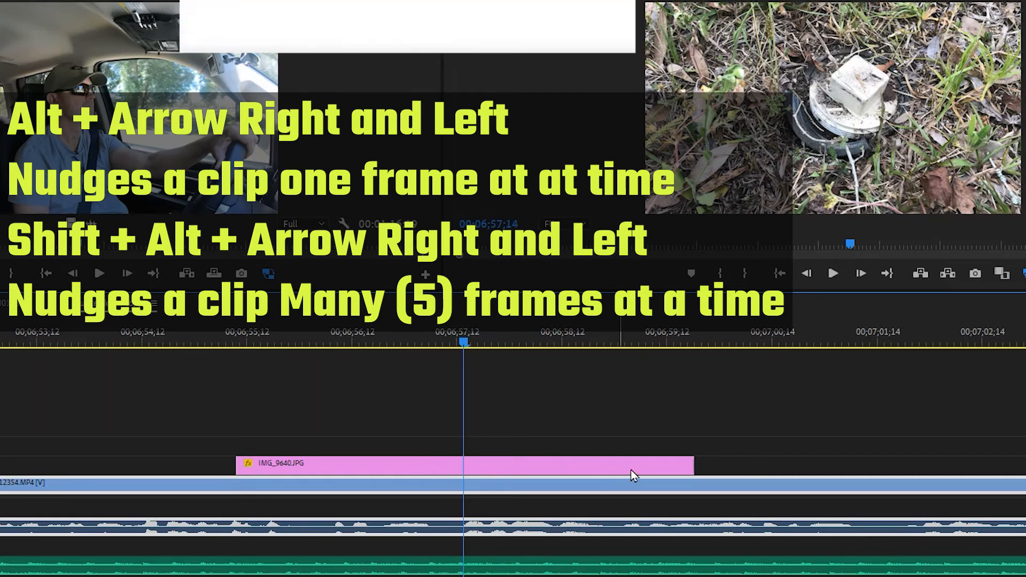
Nudge the IMG_9640.JPG clip later in the timeline by about 17 frames, one frame at a time.
left_click(562, 470)
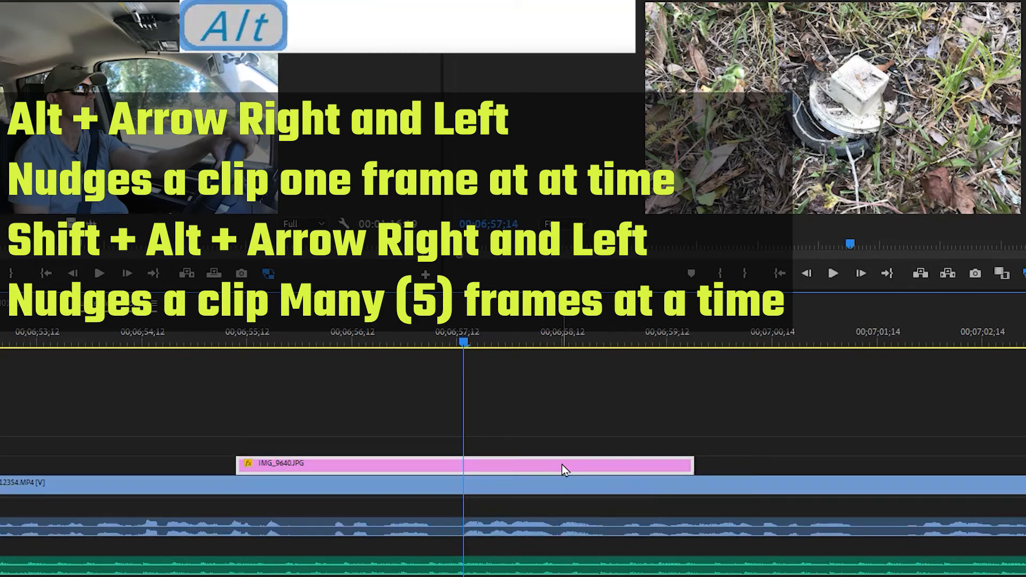
key("alt+Right")
key("alt+Right")
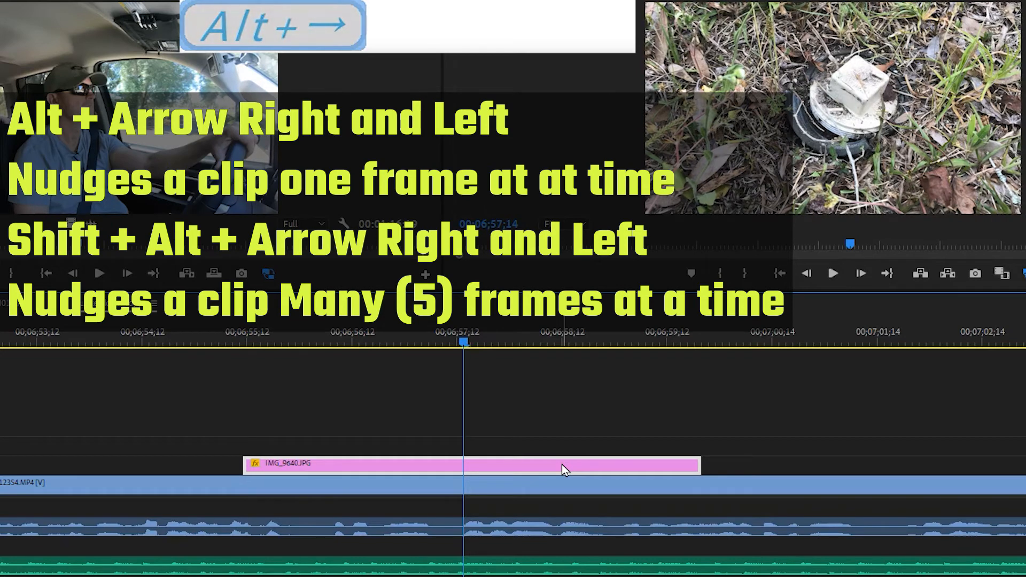
key("alt+Right")
key("alt+Right")
key("alt+Right")
key("alt+Right")
key("alt+Right")
key("alt+Right")
key("alt+Right")
key("alt+Right")
key("alt+Right")
key("alt+Right")
key("alt+Right")
key("alt+Right")
key("alt+Right")
key("alt+Right")
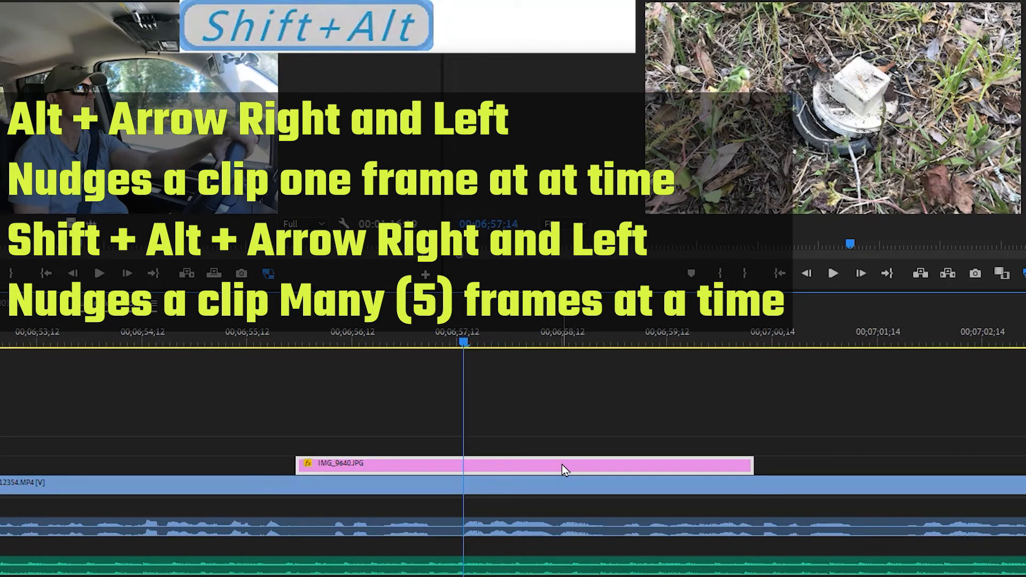
Nudge IMG_9640.JPG another 25 frames later in five-frame jumps.
key("shift+alt+Right")
key("shift+alt+Right")
key("shift+alt+Right")
key("shift+alt+Right")
key("shift+alt+Right")
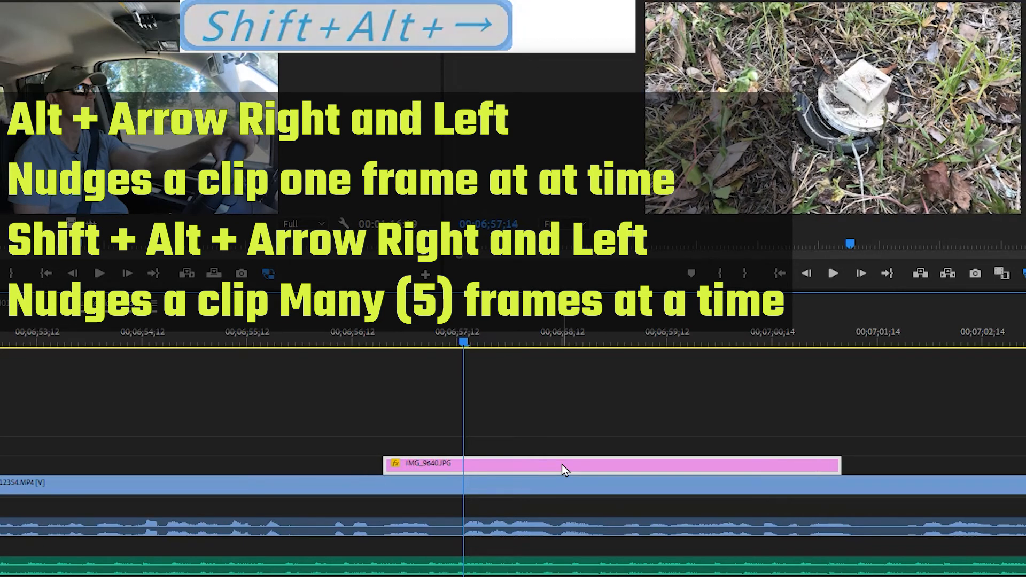
Nudge IMG_9640.JPG 55 frames earlier in five-frame jumps.
key("shift+alt+Left")
key("shift+alt+Left")
key("shift+alt+Left")
key("shift+alt+Left")
key("shift+alt+Left")
key("shift+alt+Left")
key("shift+alt+Left")
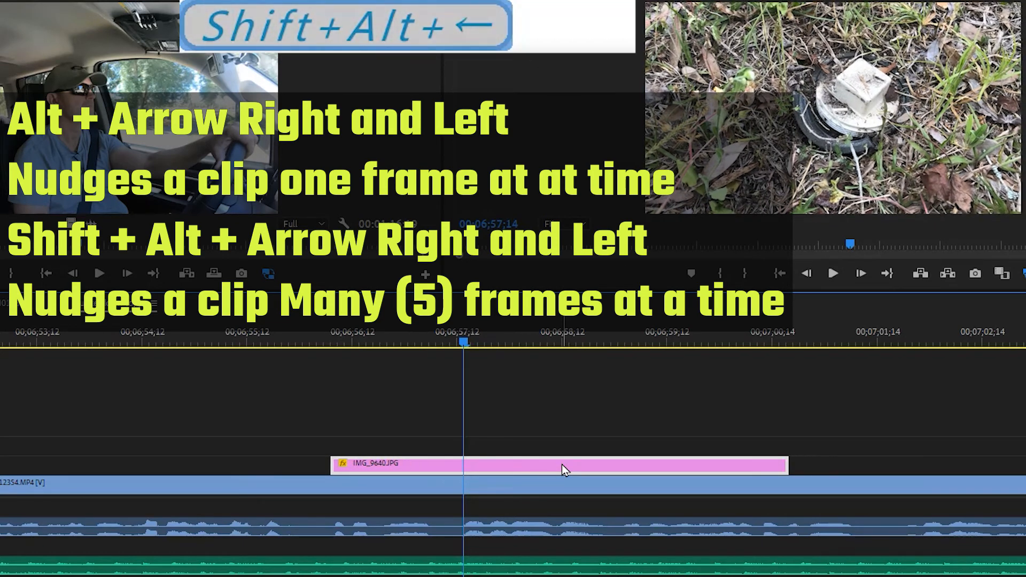
key("shift+alt+Left")
key("shift+alt+Left")
key("shift+alt+Left")
key("shift+alt+Left")
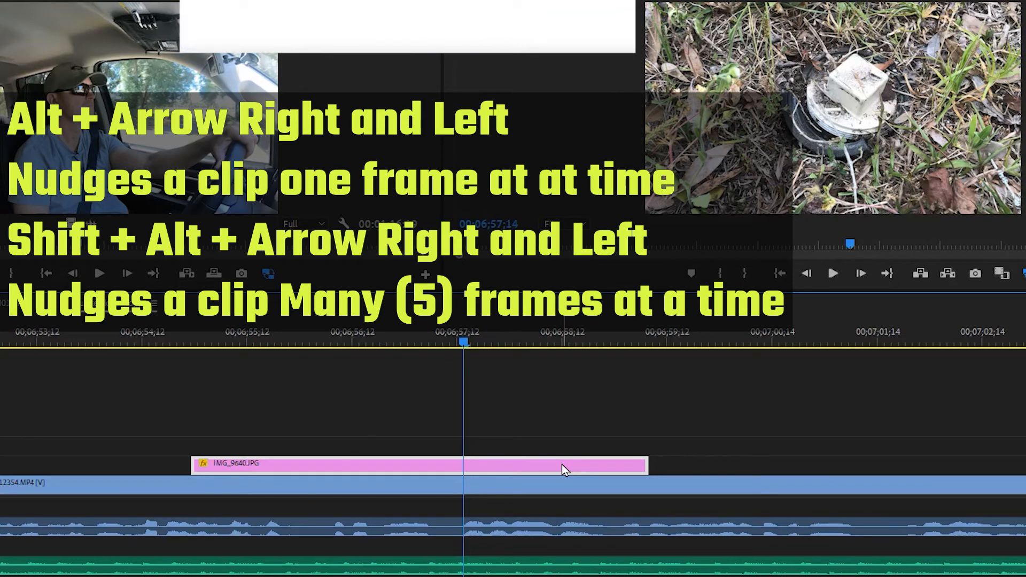
Nudge IMG_9640.JPG five frames earlier and seven frames later, one frame at a time.
key("alt+Left")
key("alt+Left")
key("alt+Left")
key("alt+Left")
key("alt+Left")
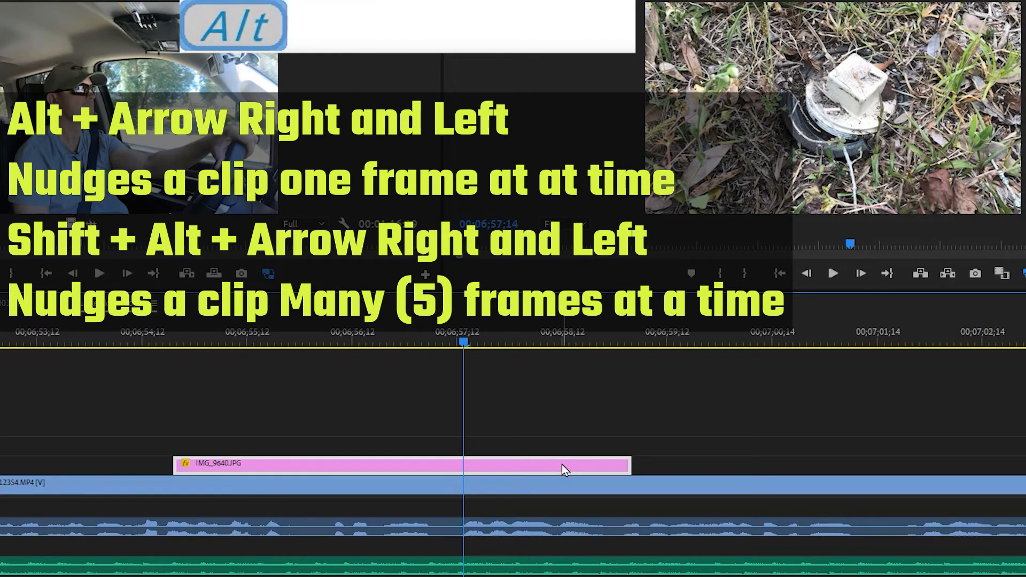
key("alt+Right")
key("alt+Right")
key("alt+Right")
key("alt+Right")
key("alt+Right")
key("alt+Right")
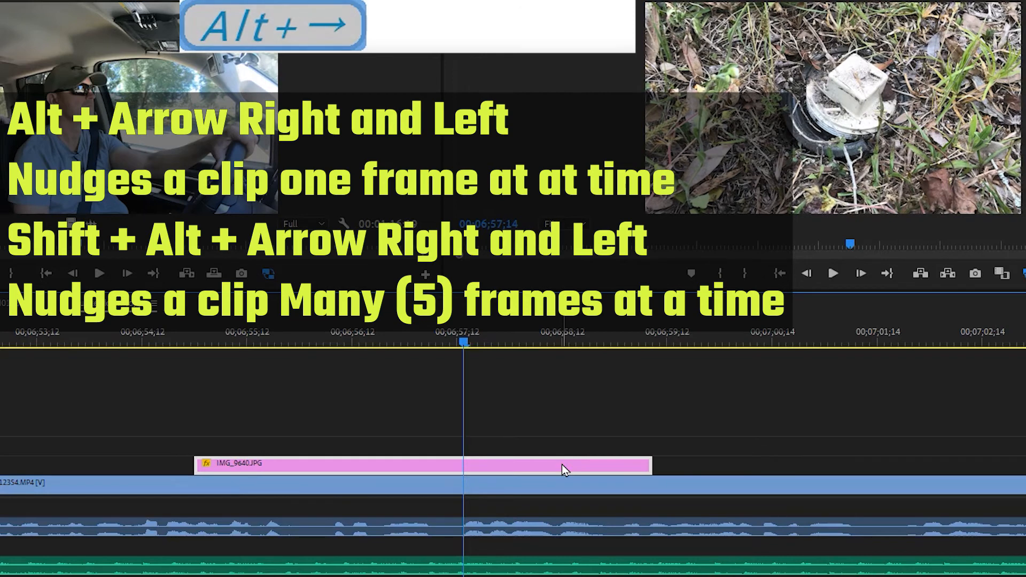
key("alt+Right")
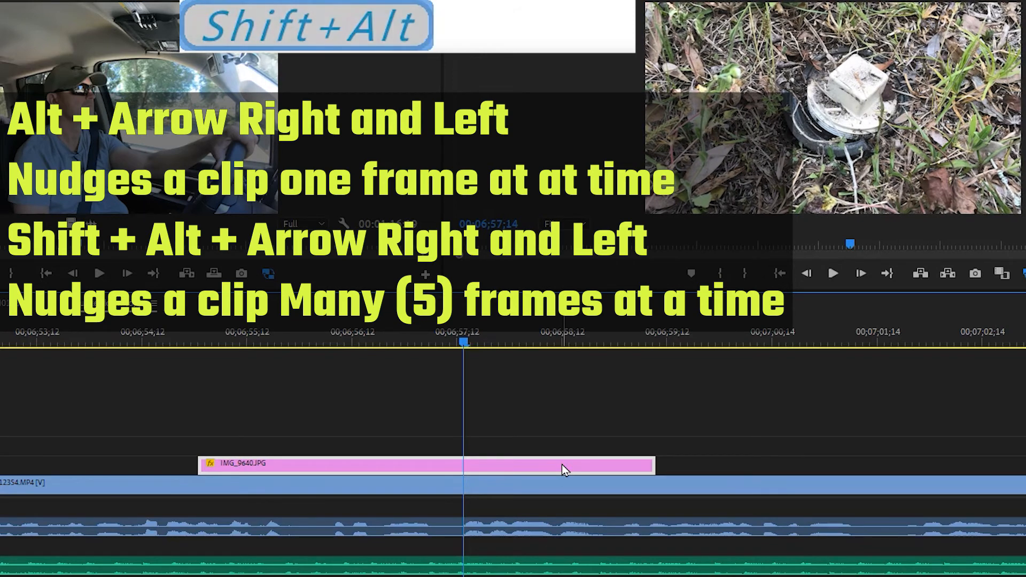
Nudge IMG_9640.JPG 15 frames earlier and back 15 frames later in five-frame jumps.
key("shift+alt+Left")
key("shift+alt+Left")
key("shift+alt+Left")
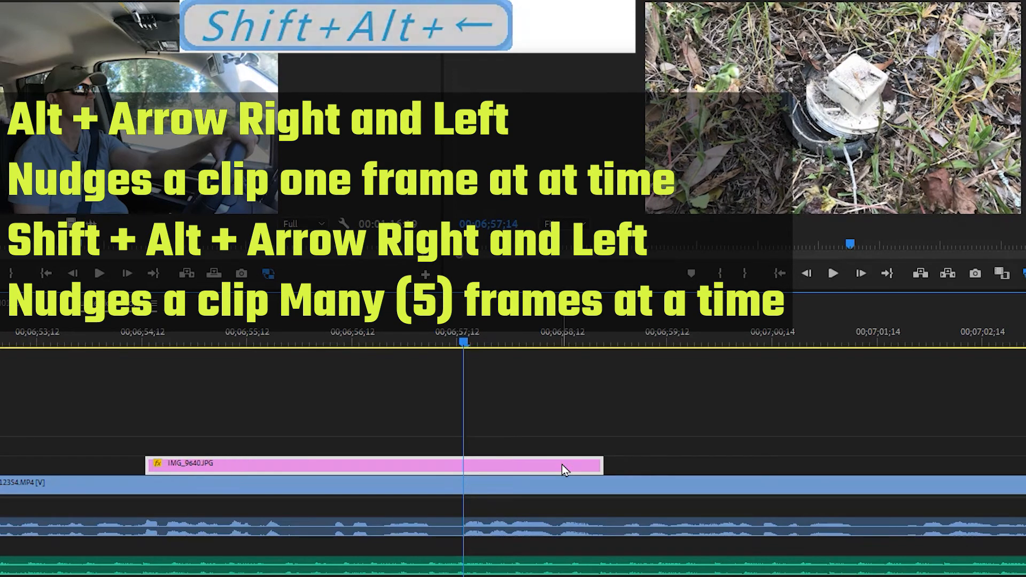
key("shift+alt+Right")
key("shift+alt+Right")
key("shift+alt+Right")
Step the playhead forward to 00;06;57;16 and nudge IMG_9640.JPG six frames later, one frame at a time.
key("Right")
key("Right")
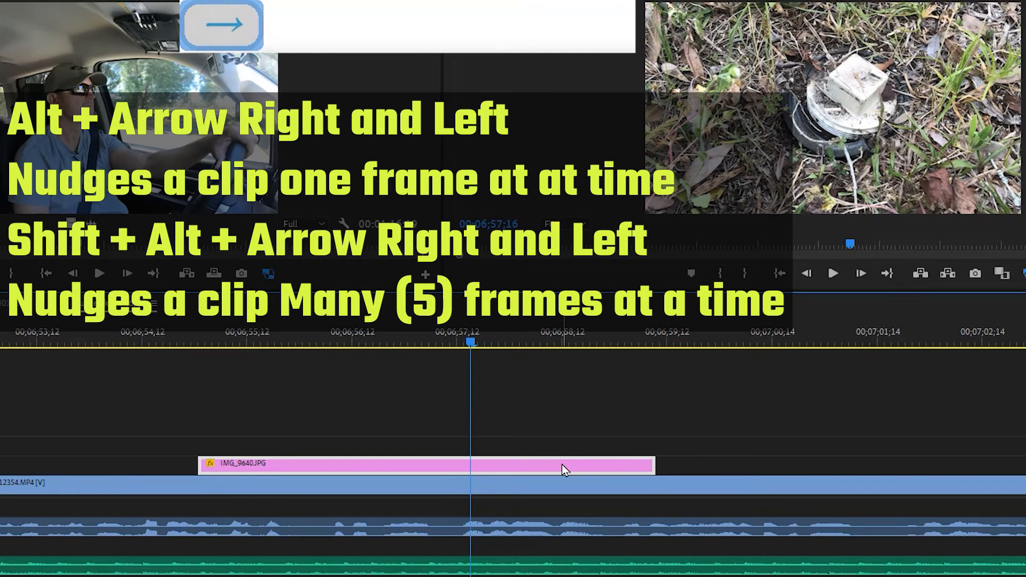
key("alt+Right")
key("alt+Right")
key("alt+Right")
key("alt+Right")
key("alt+Right")
key("alt+Right")
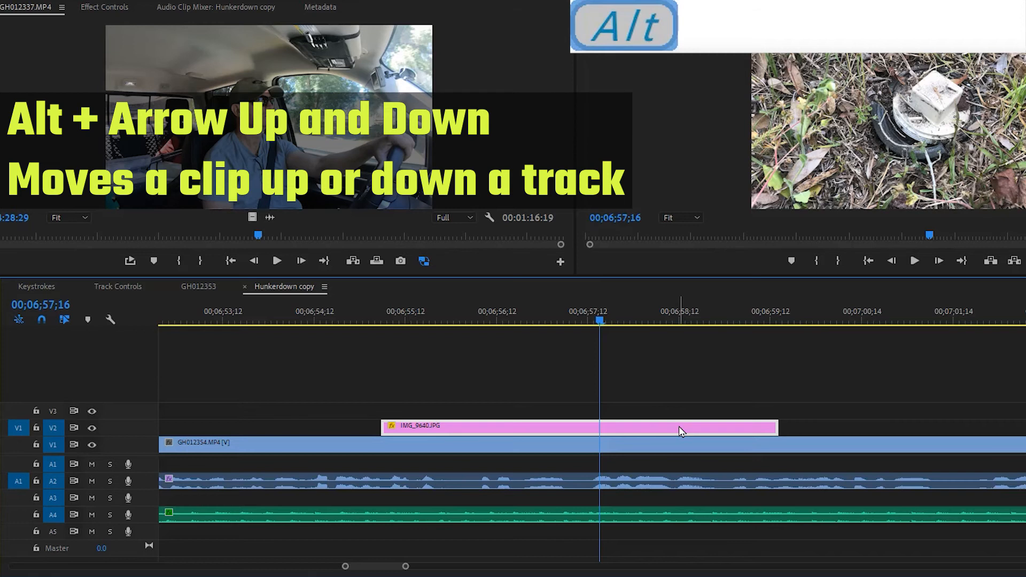
Move IMG_9640.JPG up track by track to V5, stepping it down and back up once.
key("alt+Up")
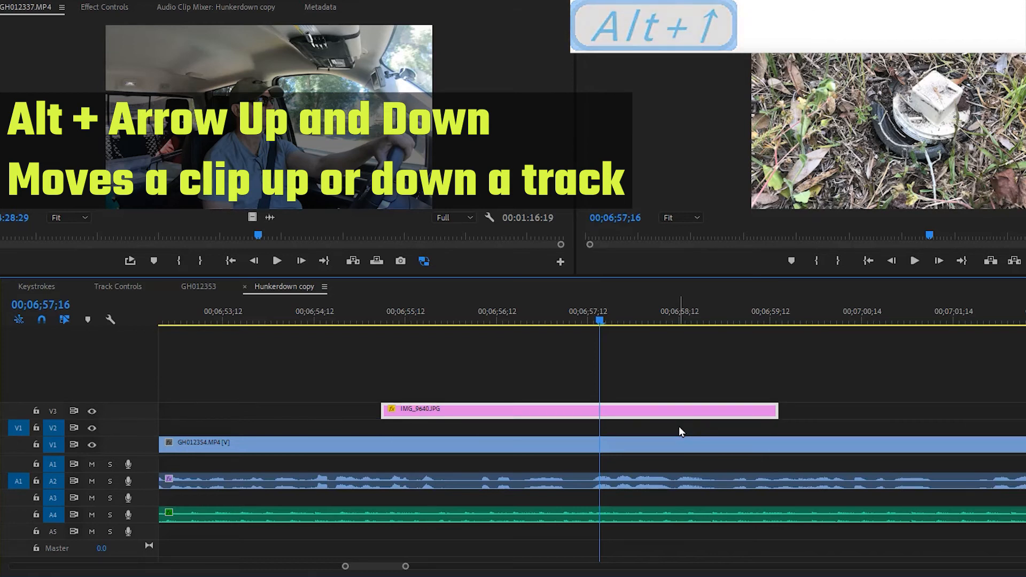
key("alt+Up")
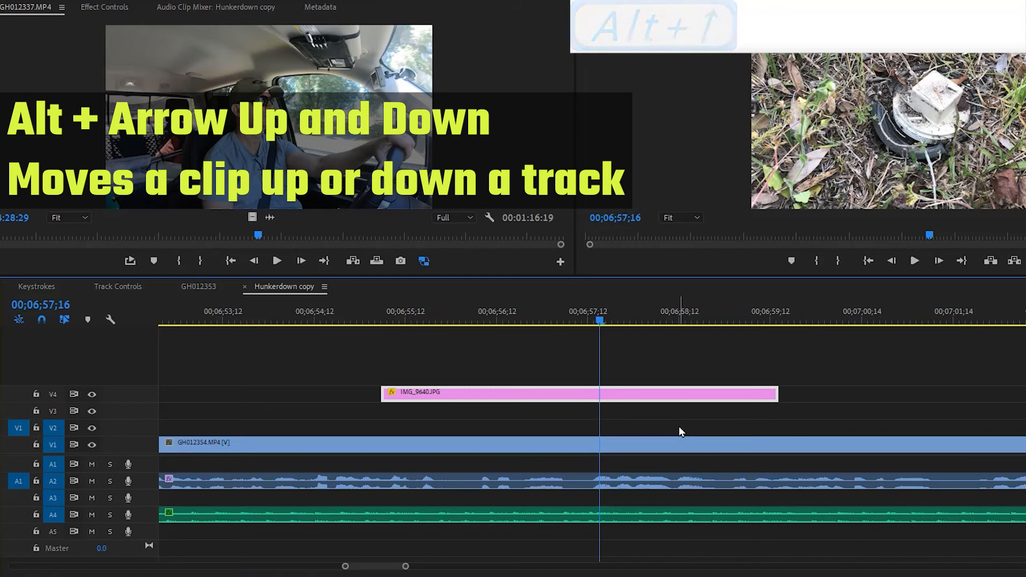
key("alt+Up")
key("alt+Down")
key("alt+Down")
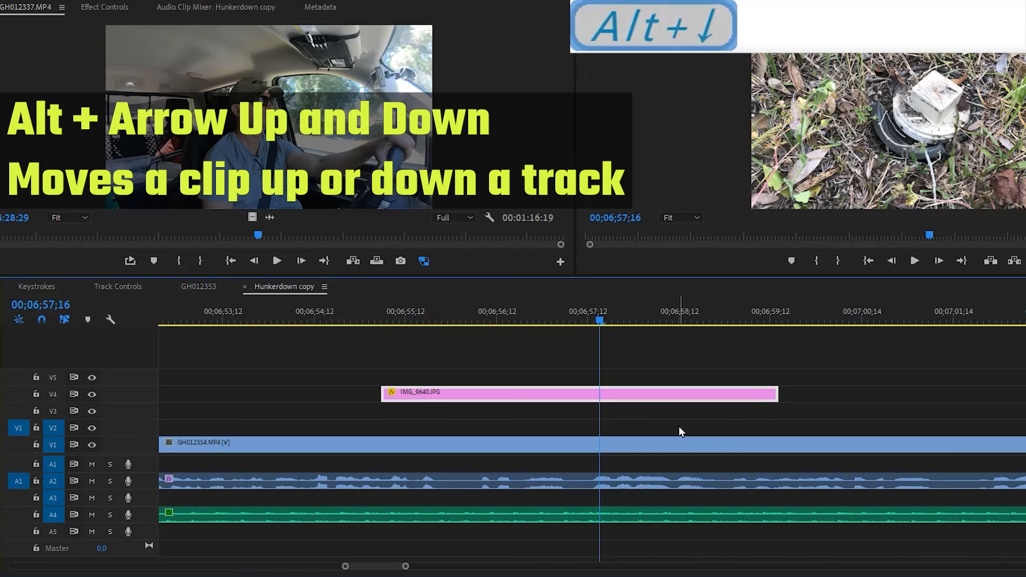
key("alt+Up")
key("alt+Up")
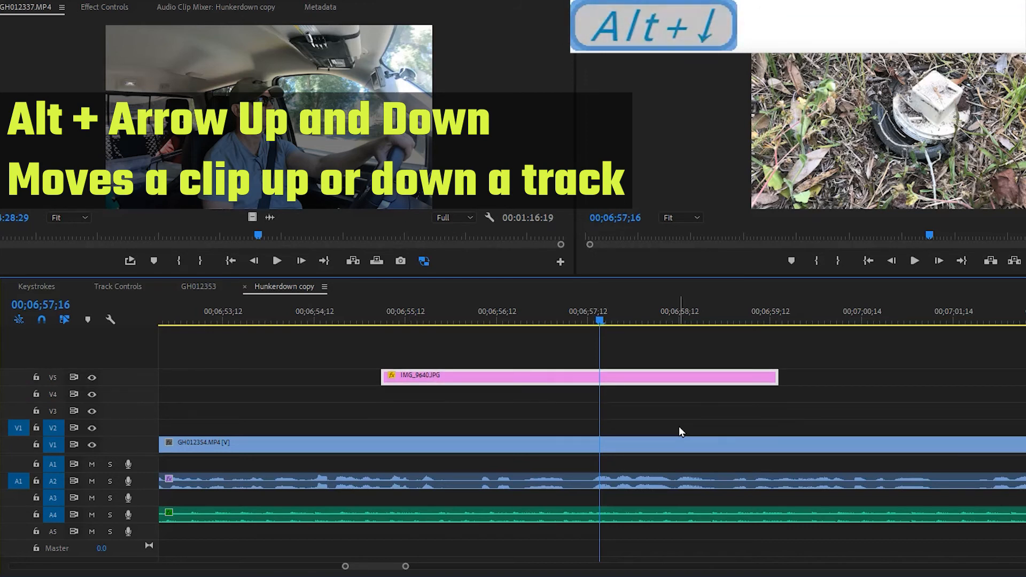
Shift IMG_9640.JPG down and up through the upper video tracks, finishing on V2.
key("alt+Down")
key("alt+Down")
key("alt+Down")
key("alt+Up")
key("alt+Up")
key("alt+Up")
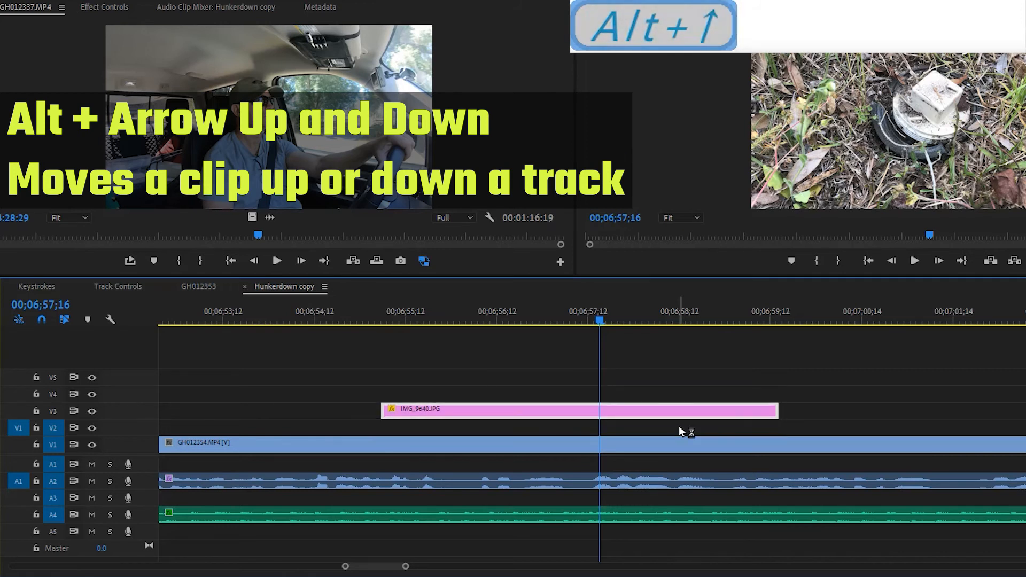
key("alt+Down")
key("alt+Down")
key("alt+Down")
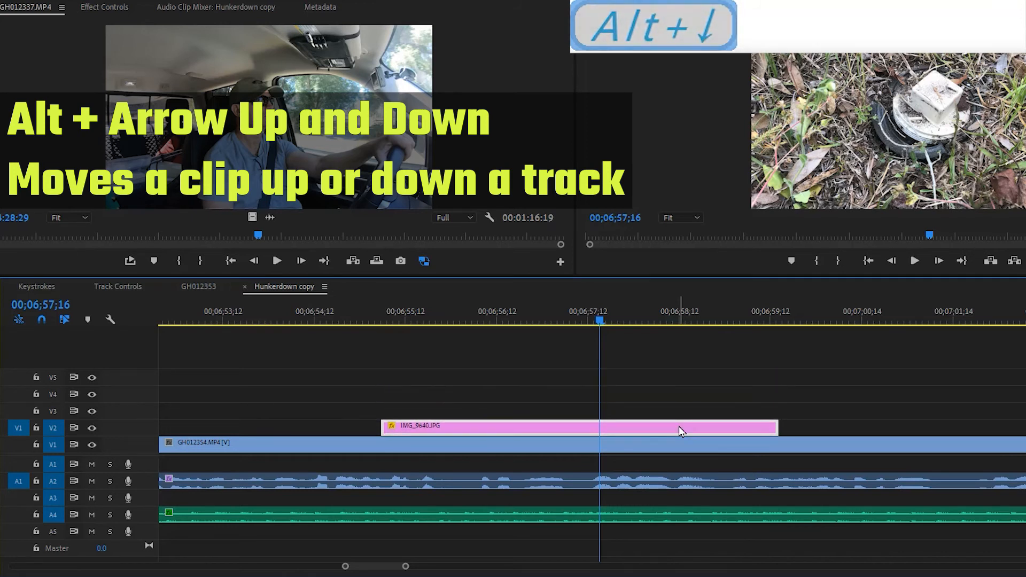
Move IMG_9640.JPG down onto V1 over GH012354.MP4, raise it to V4, and undo these moves.
key("alt+Down")
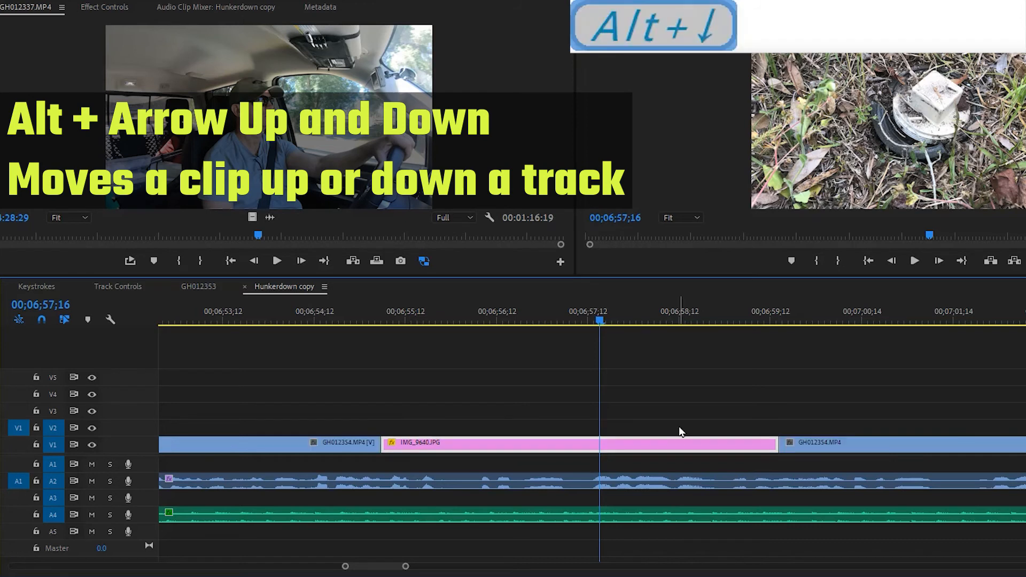
key("alt+Up")
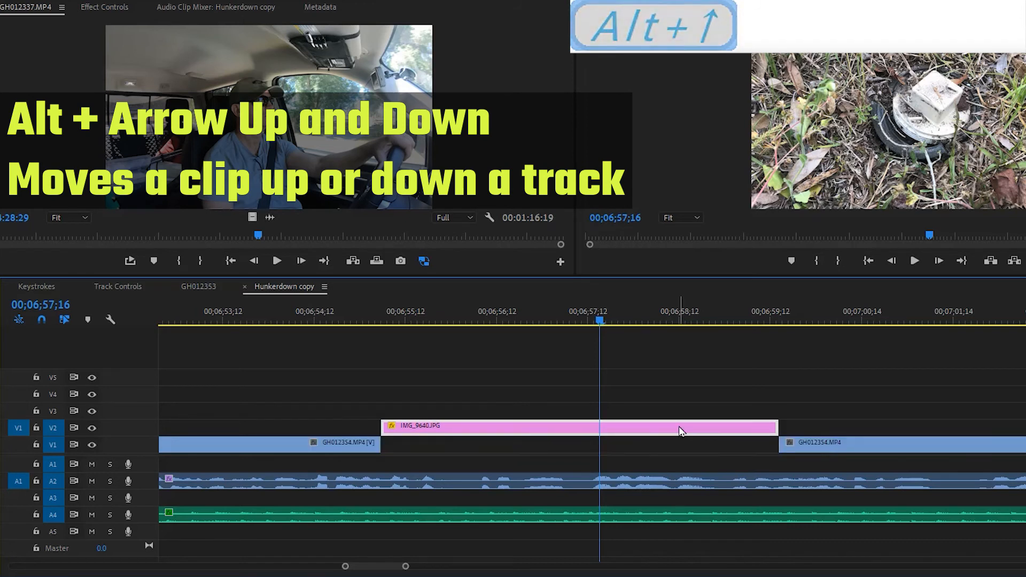
key("alt+Up")
key("alt+Up")
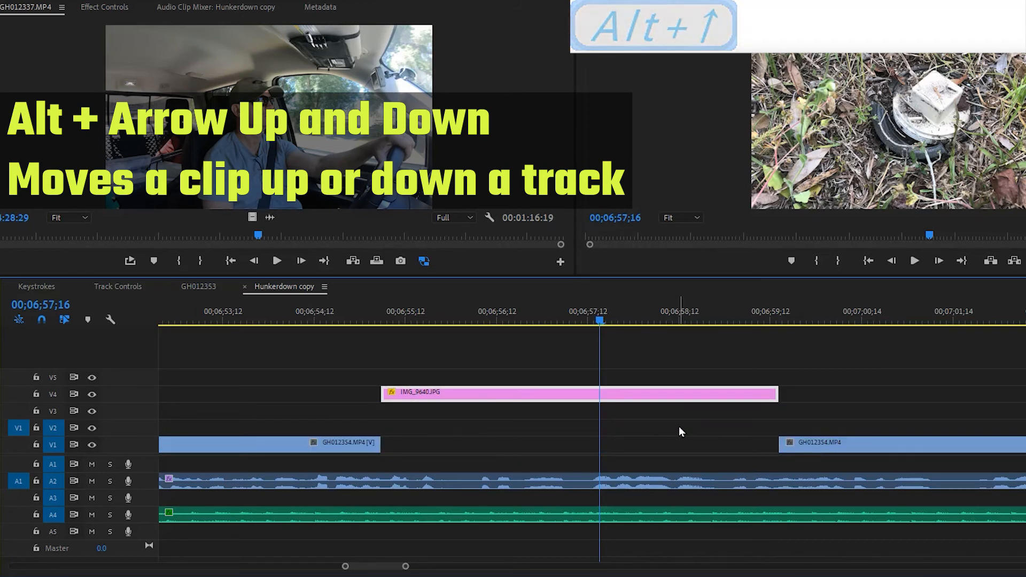
key("ctrl+z")
key("ctrl+z")
key("ctrl+z")
key("ctrl+z")
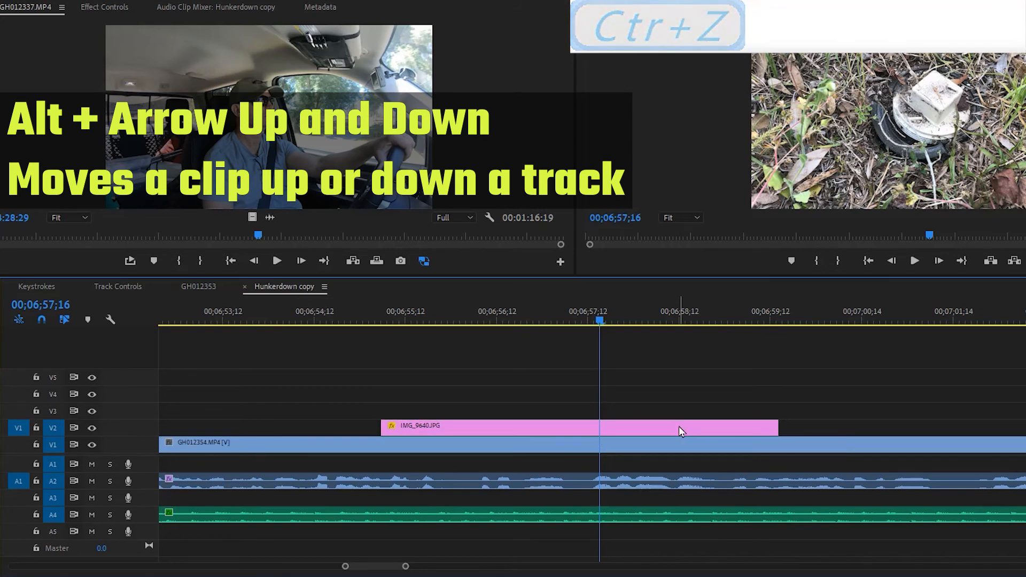
Try moving IMG_9640.JPG up two tracks without selecting it, and undo both moves.
key("alt+Up")
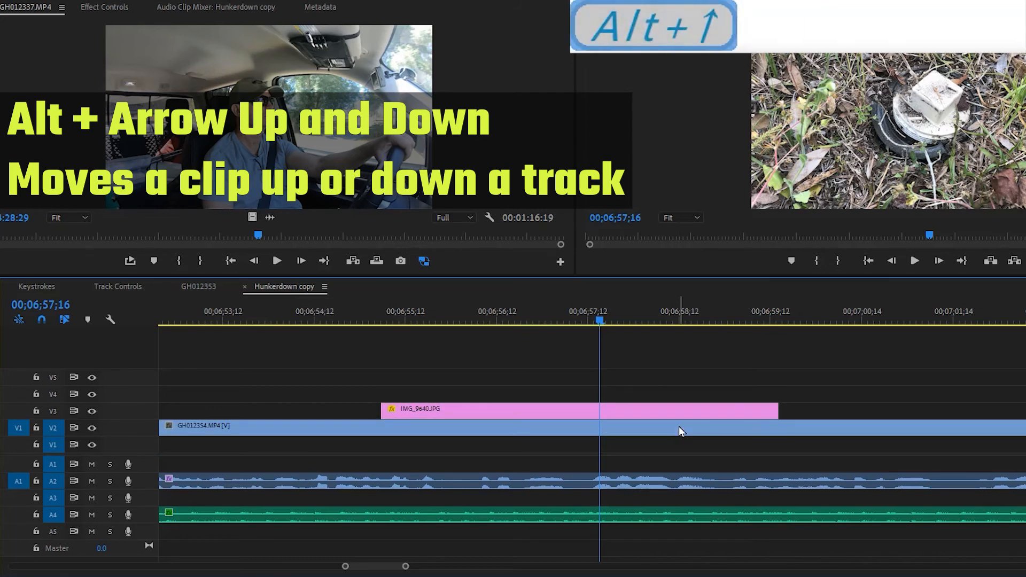
key("alt+Up")
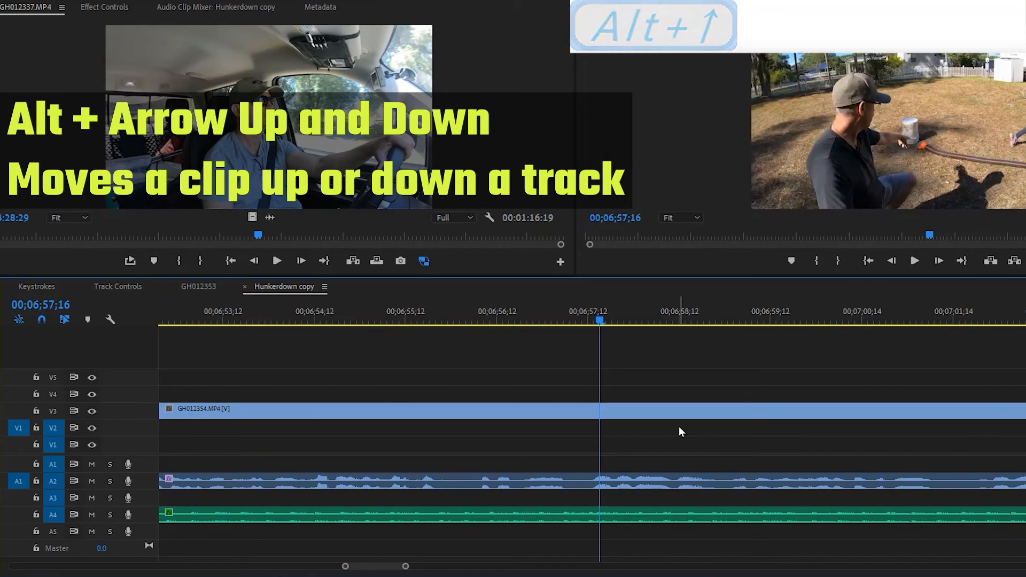
key("ctrl+z")
key("ctrl+z")
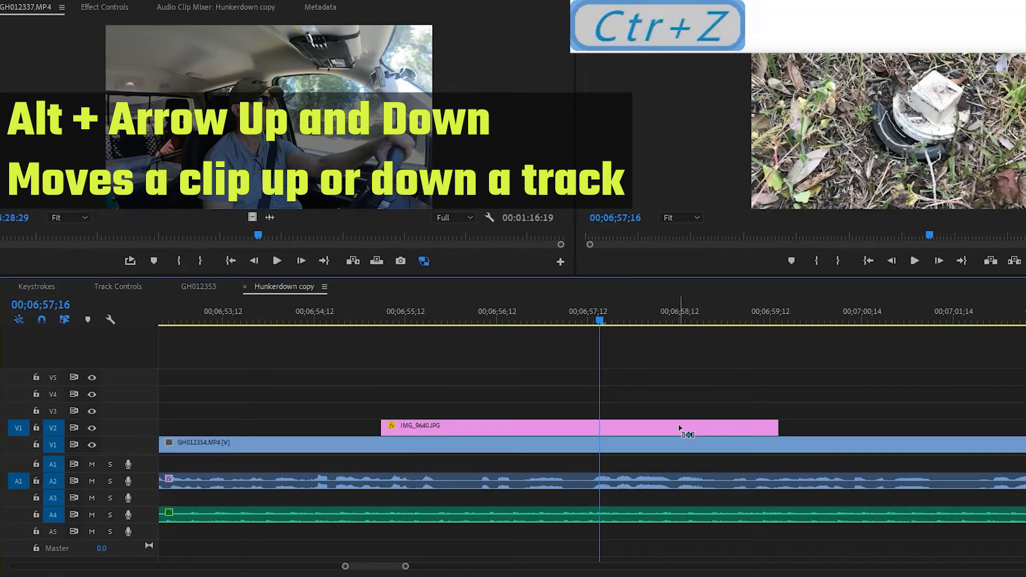
Select the IMG_9640.JPG clip and move it up track by track to V5.
key("alt+Up")
left_click(664, 413)
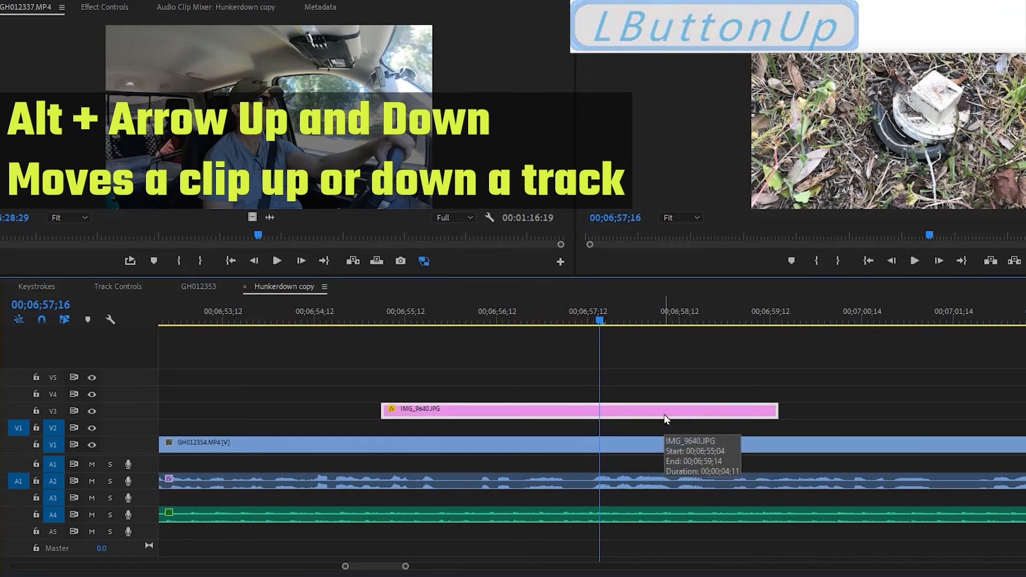
key("alt+Up")
key("alt+Up")
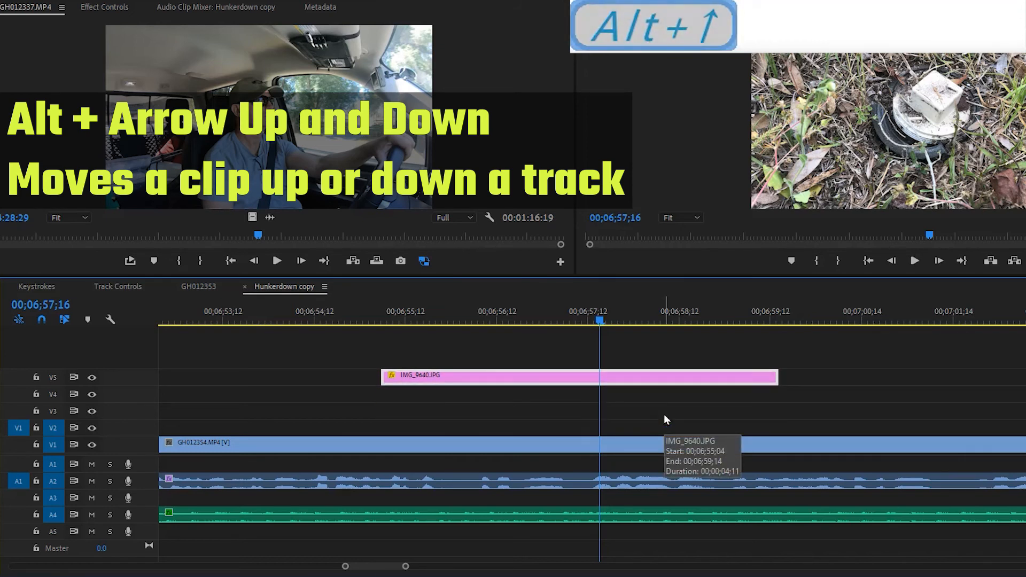
Move IMG_9640.JPG up to V7 and back to V5, and keep shifting it between the upper video tracks, finishing on V3.
key("alt+Up")
key("alt+Up")
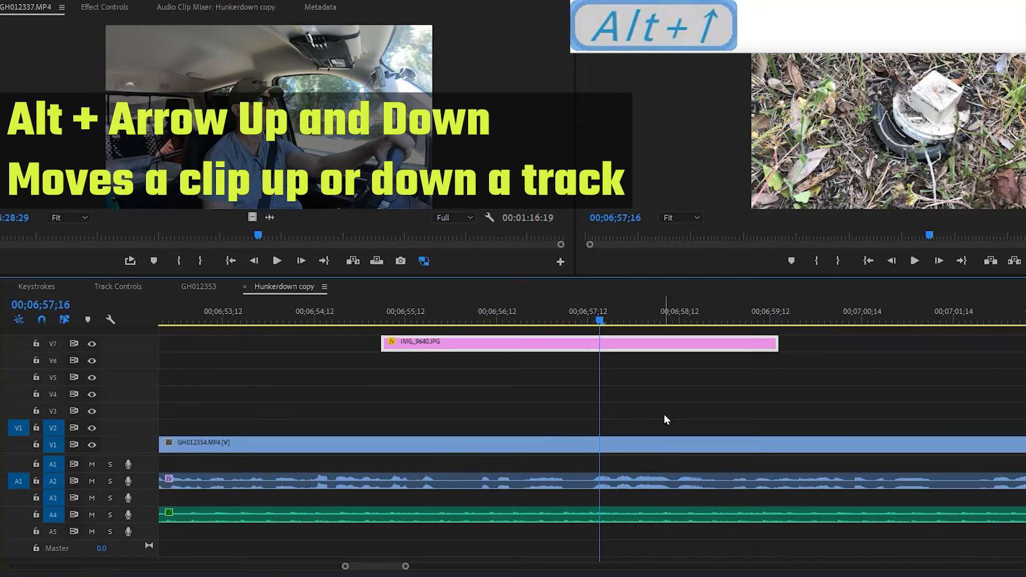
key("alt+Down")
key("alt+Down")
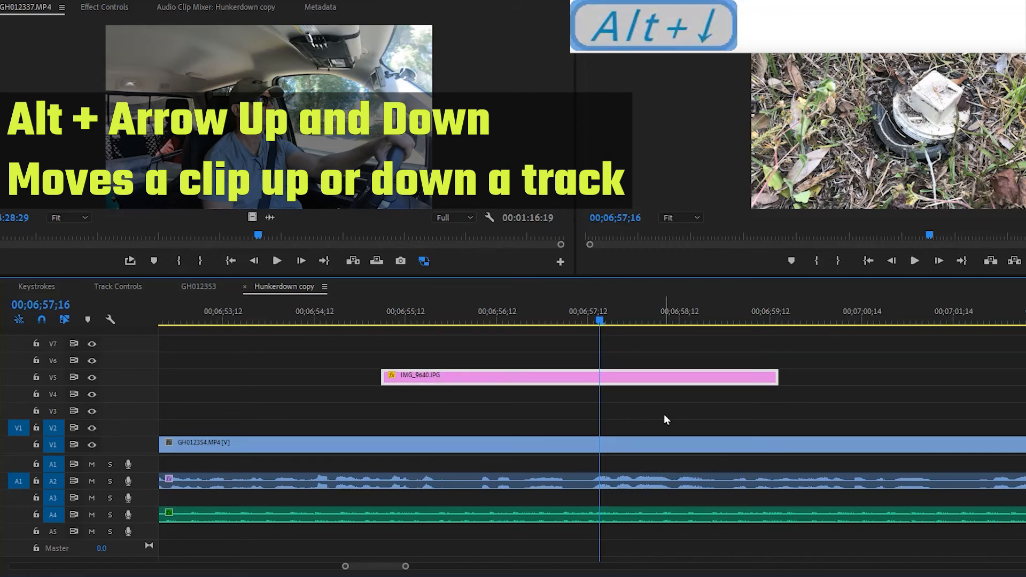
key("alt+Down")
key("alt+Up")
key("alt+Up")
key("alt+Down")
key("alt+Up")
key("alt+Down")
key("alt+Down")
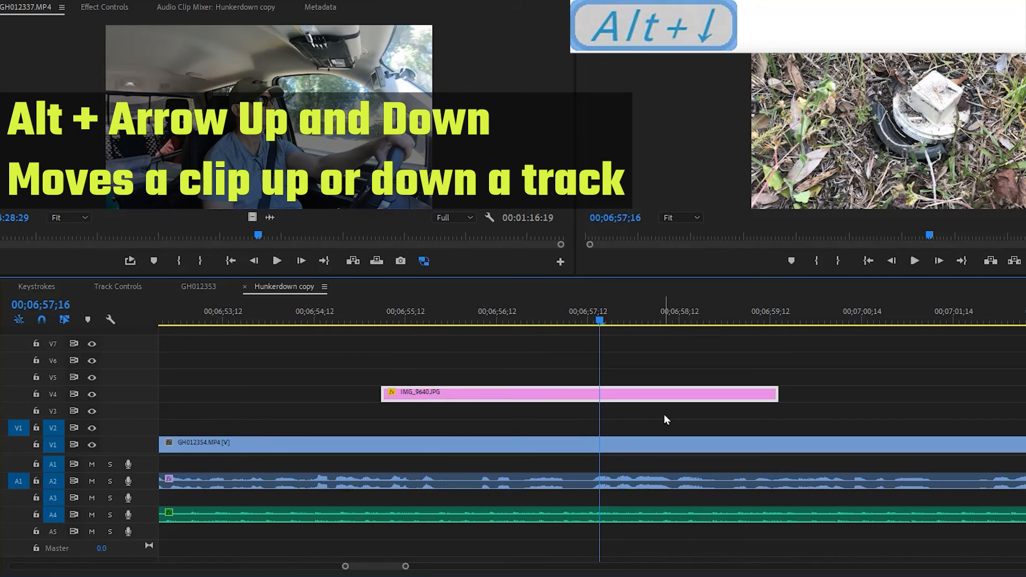
key("alt+Down")
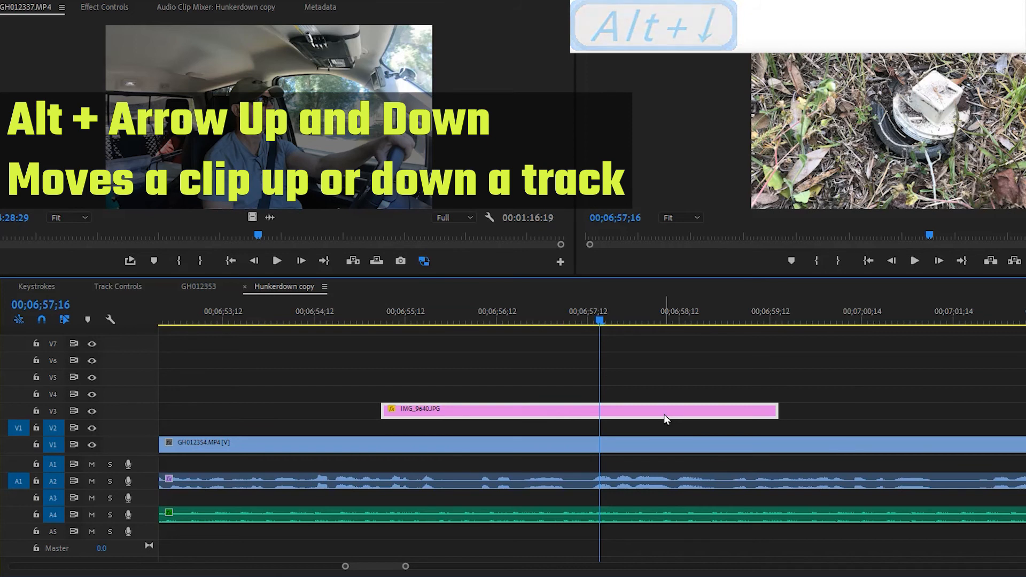
Select the music clip on A4, move it down to A6, and return it to A4.
scroll(508, 504, "down", 1)
left_click(505, 516)
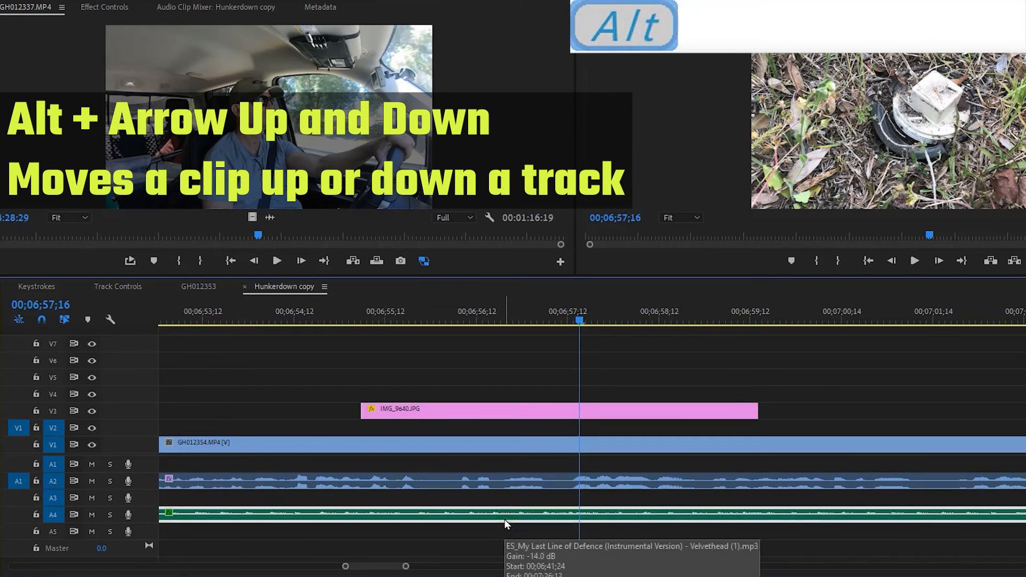
key("alt+Down")
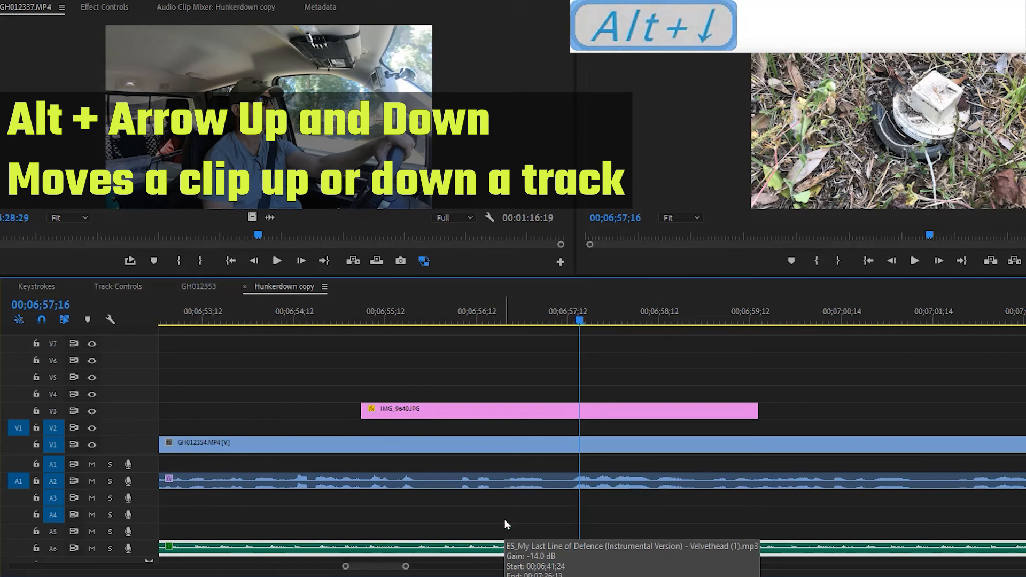
key("alt+Up")
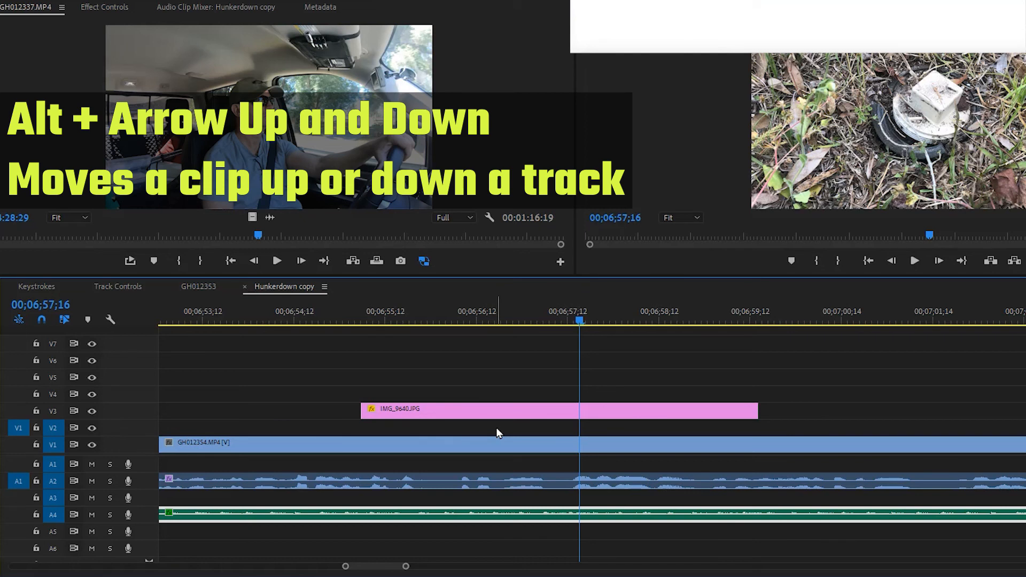
Select the IMG_9640.JPG clip and move it up one track to V4.
left_click(500, 410)
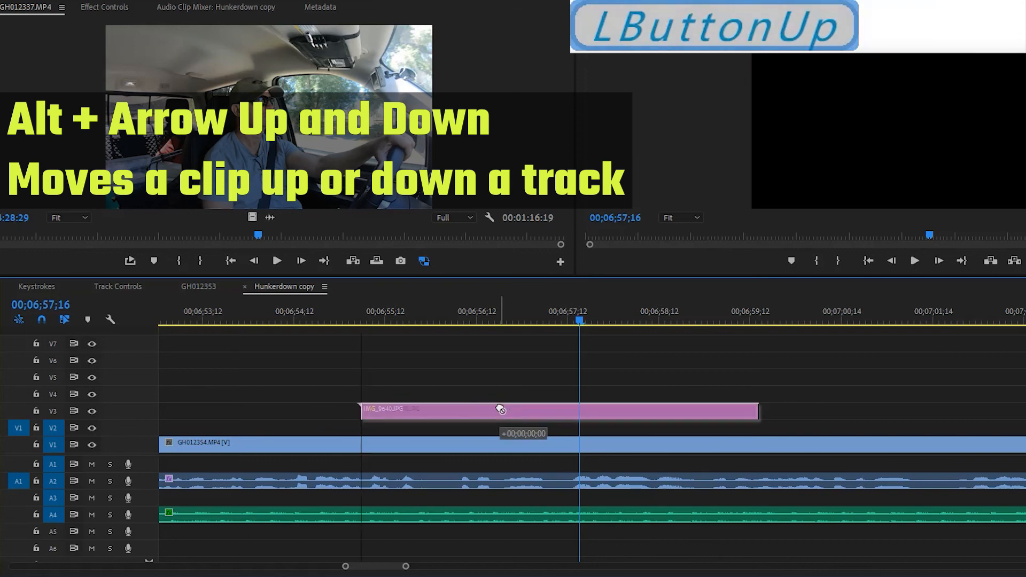
key("alt")
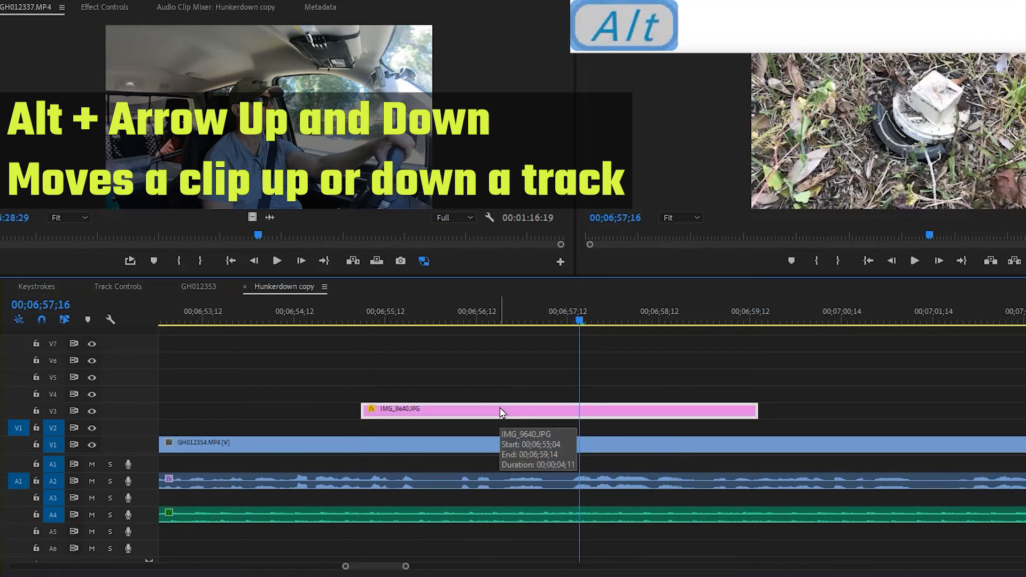
key("alt+Up")
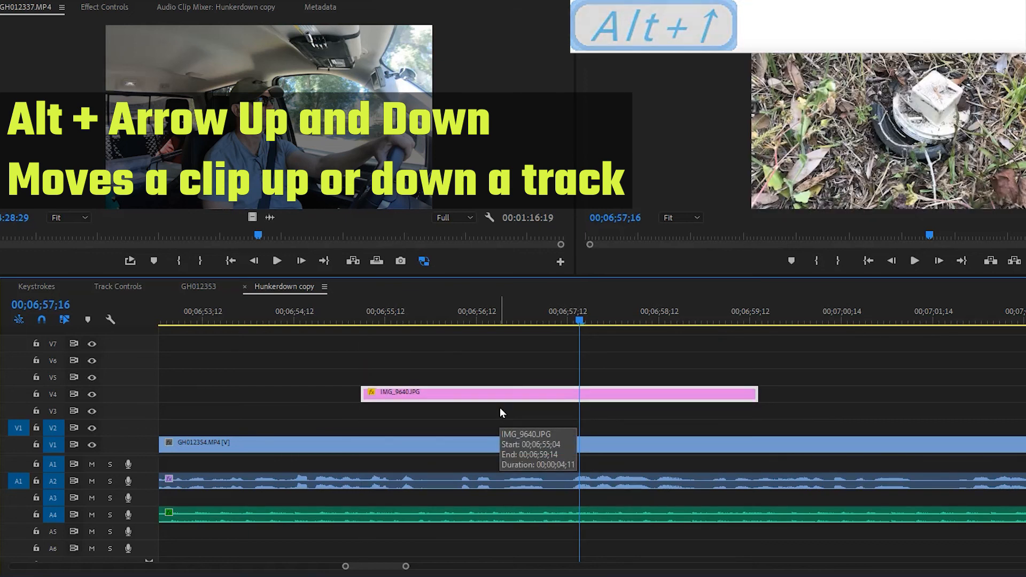